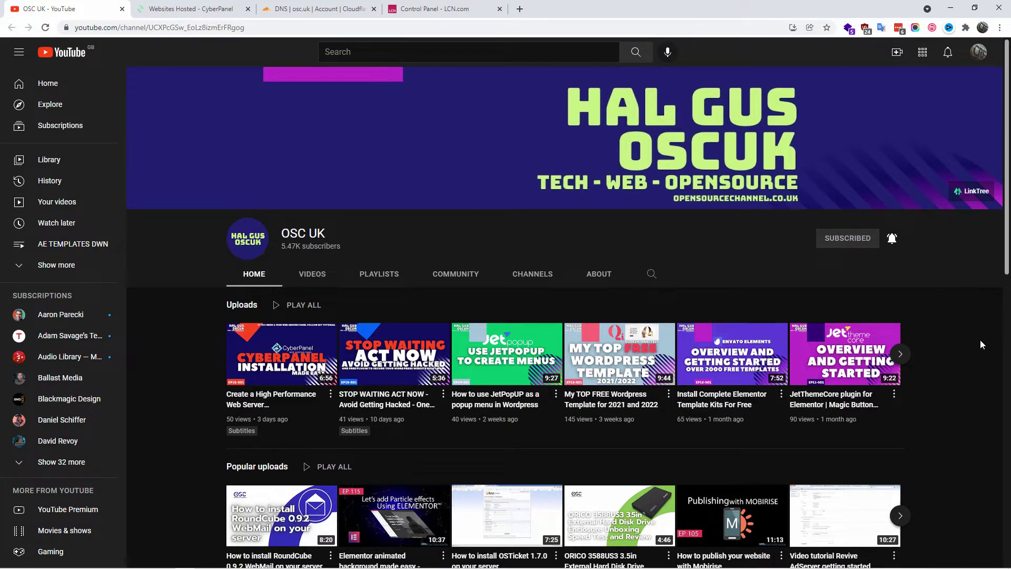
# Step: Open the Create Website page from the hosted websites list
pyautogui.moveTo(298, 360)
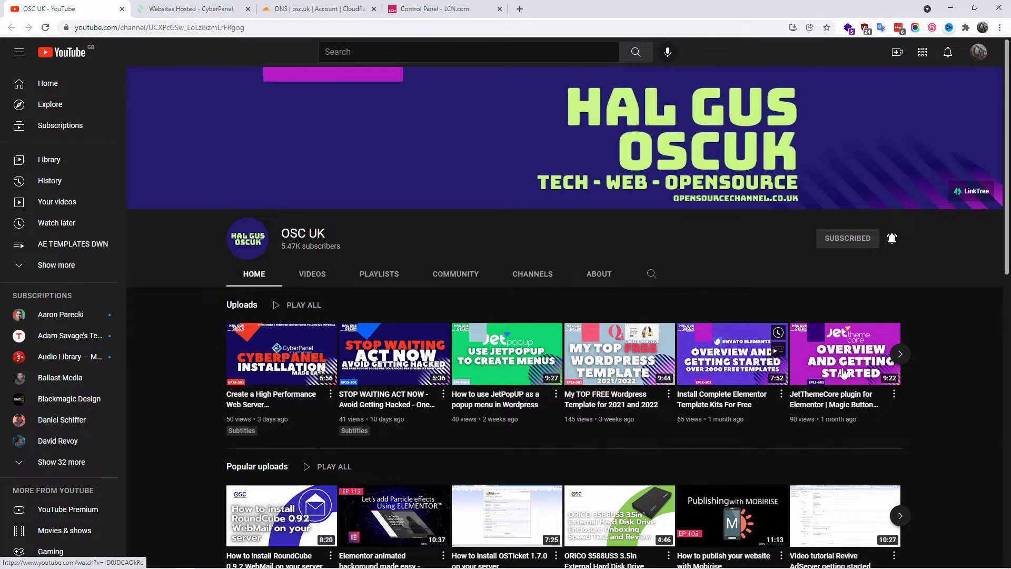
pyautogui.click(166, 8)
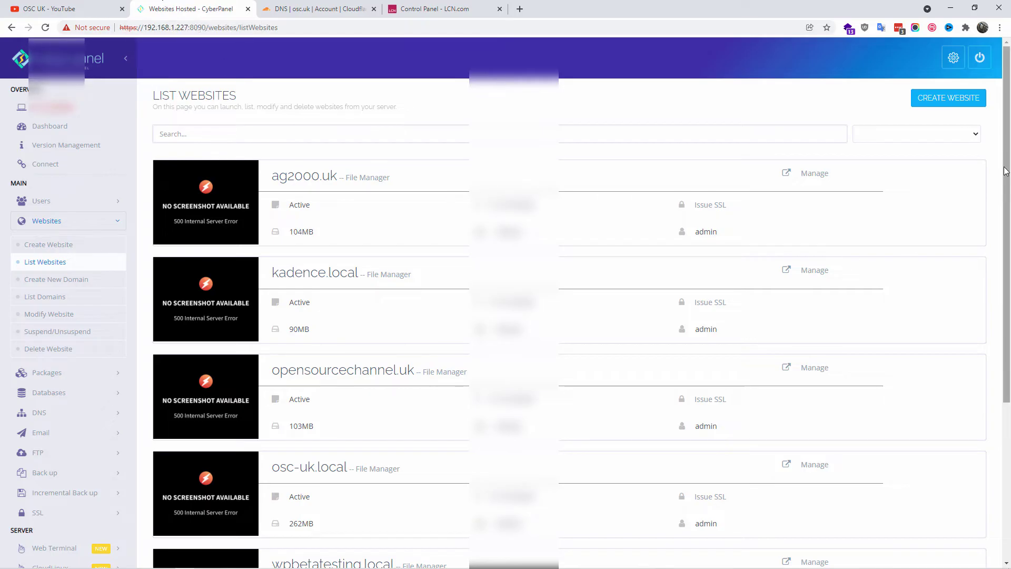
pyautogui.moveTo(1004, 177); pyautogui.dragTo(849, 133)
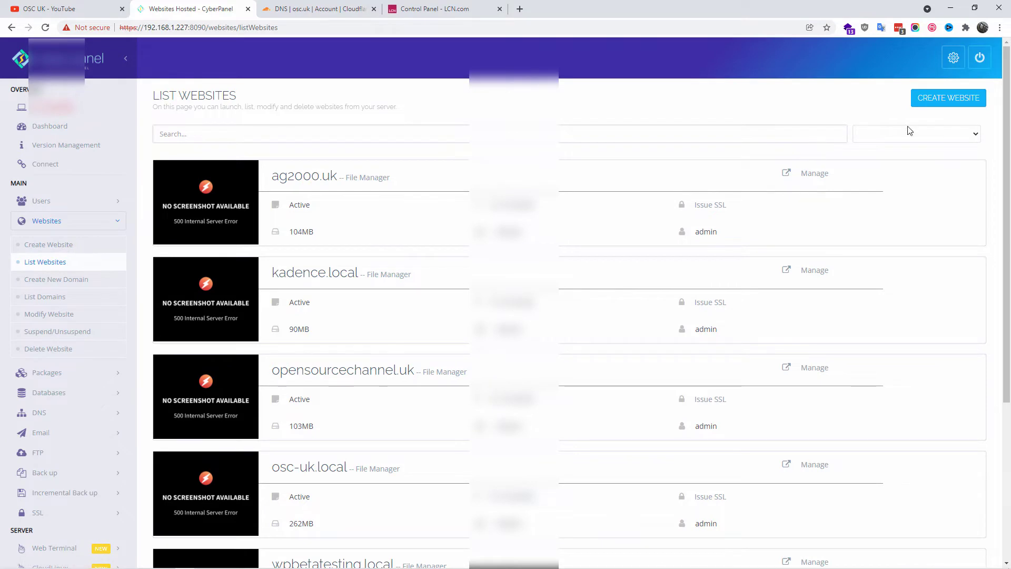
pyautogui.click(962, 99)
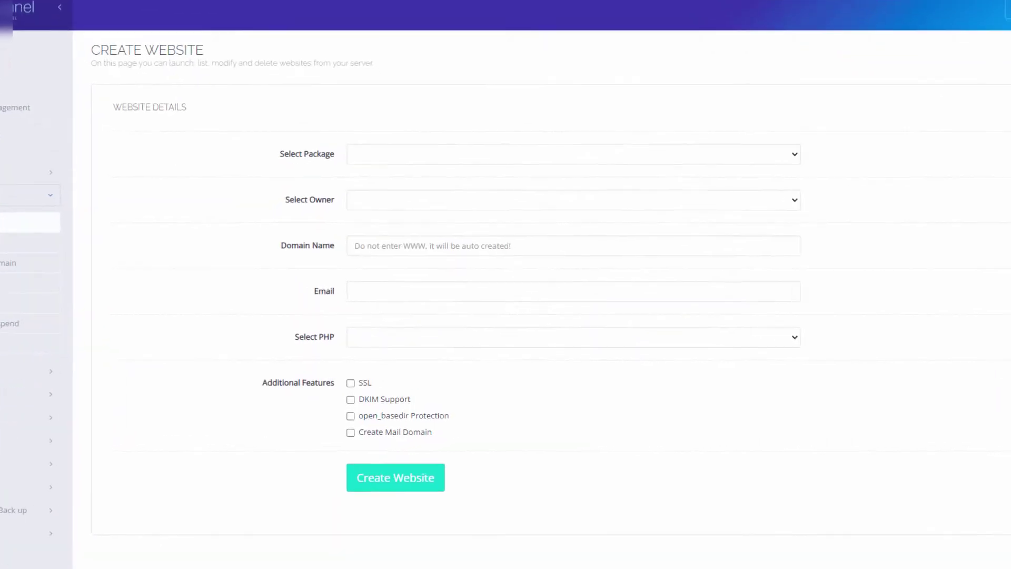
# Step: Choose the Default package and admin owner, enter domain osc.uk and the contact e-mail
pyautogui.click(672, 150)
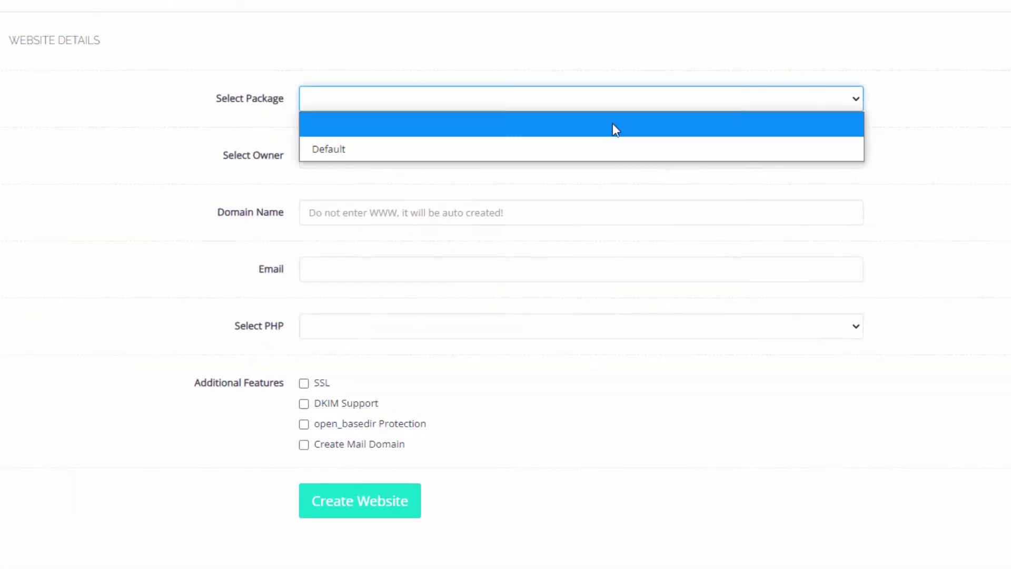
pyautogui.click(506, 149)
pyautogui.click(469, 163)
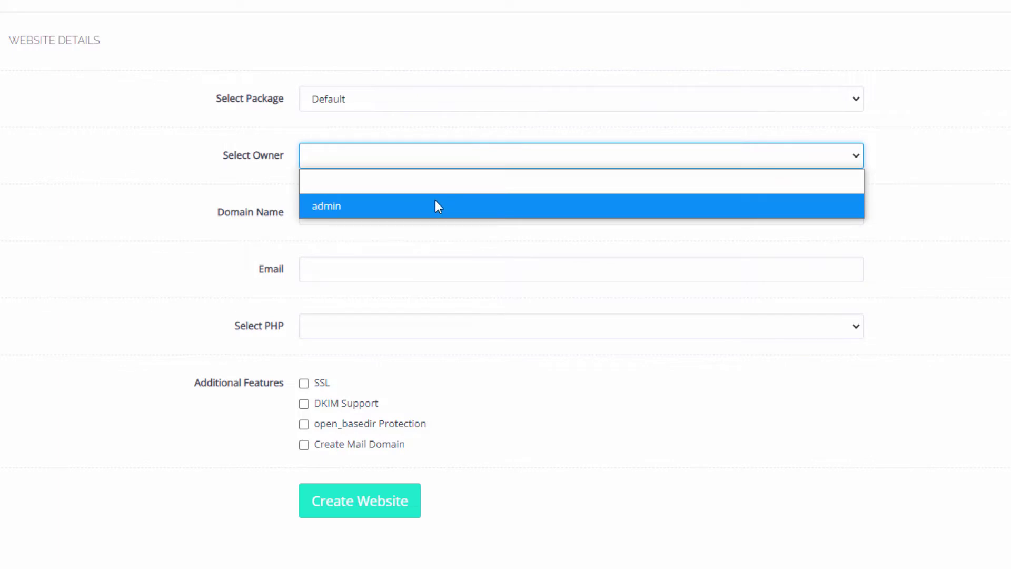
pyautogui.click(436, 206)
pyautogui.click(432, 213)
pyautogui.write('osc.uk')
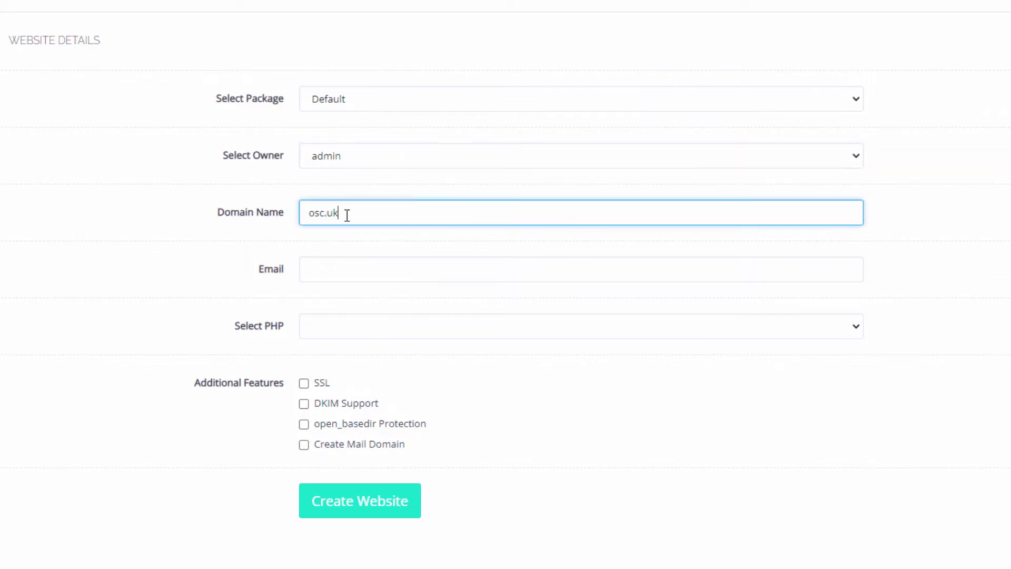
pyautogui.click(367, 268)
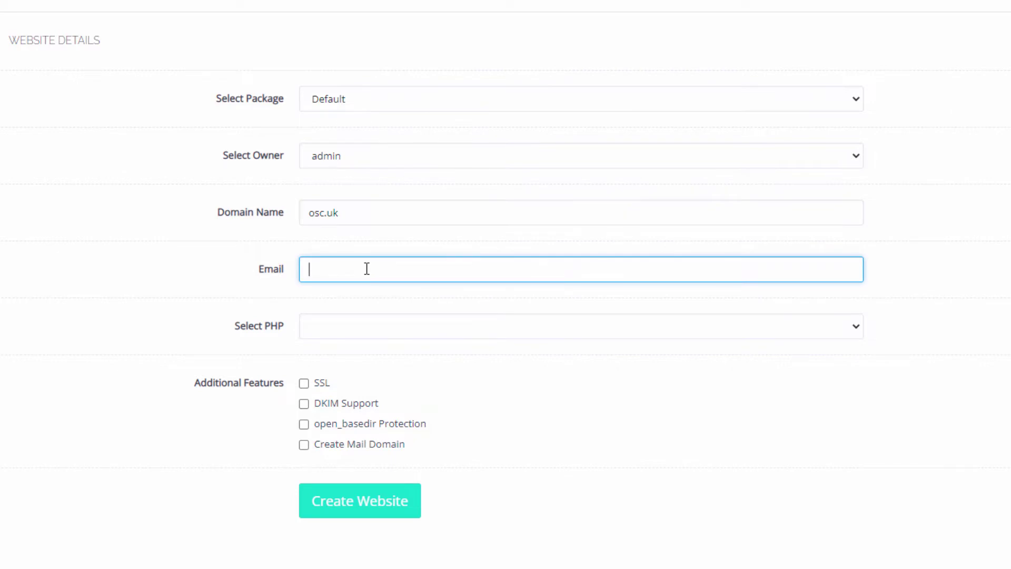
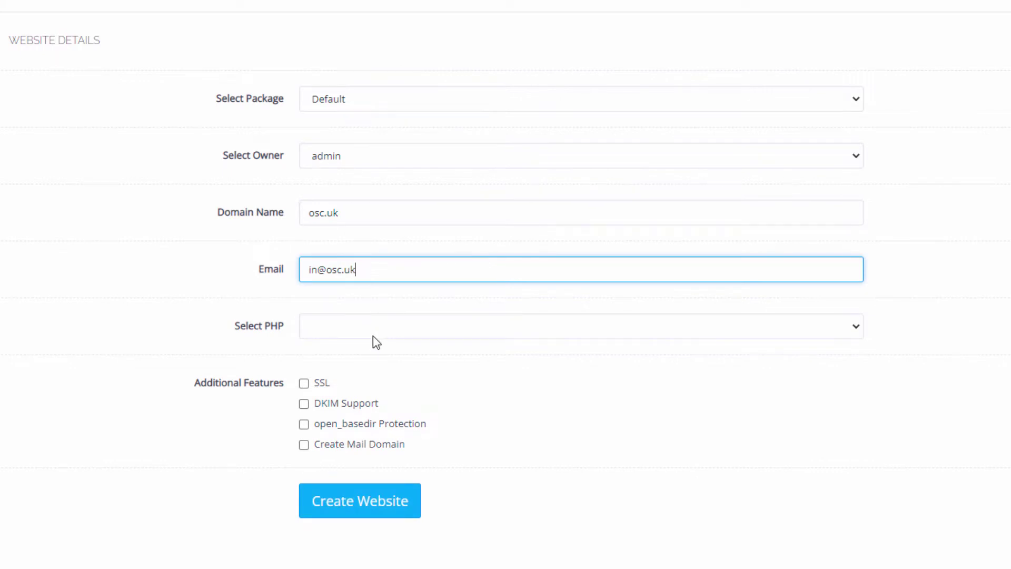
# Step: Select PHP 7.4 and enable SSL and DKIM support for the site
pyautogui.click(373, 337)
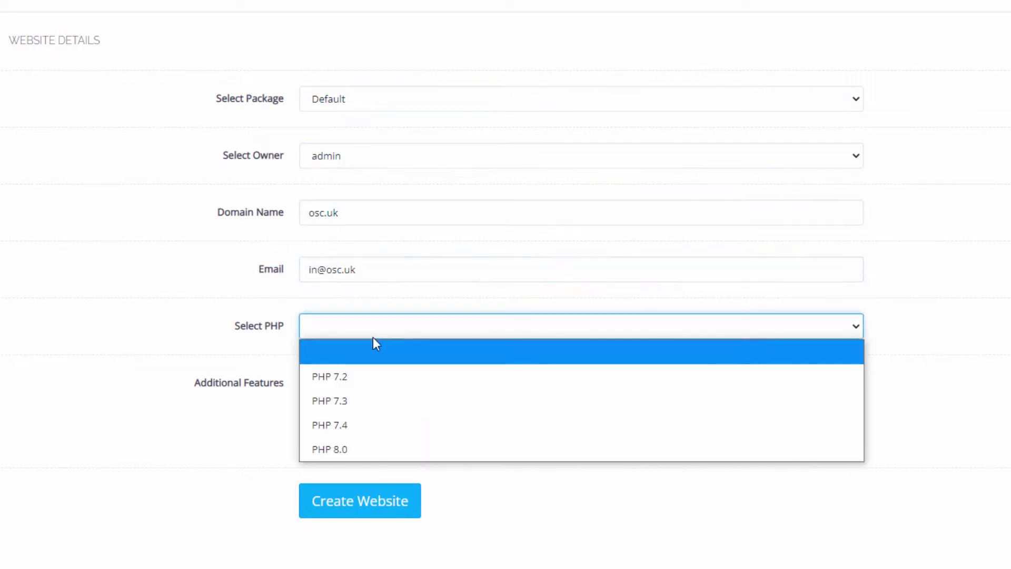
pyautogui.click(357, 427)
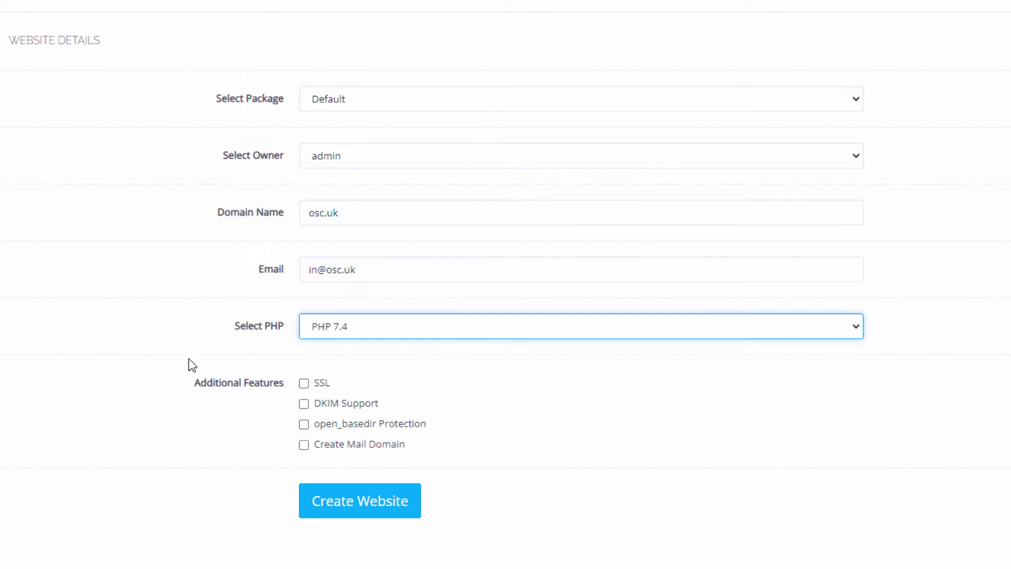
pyautogui.click(304, 383)
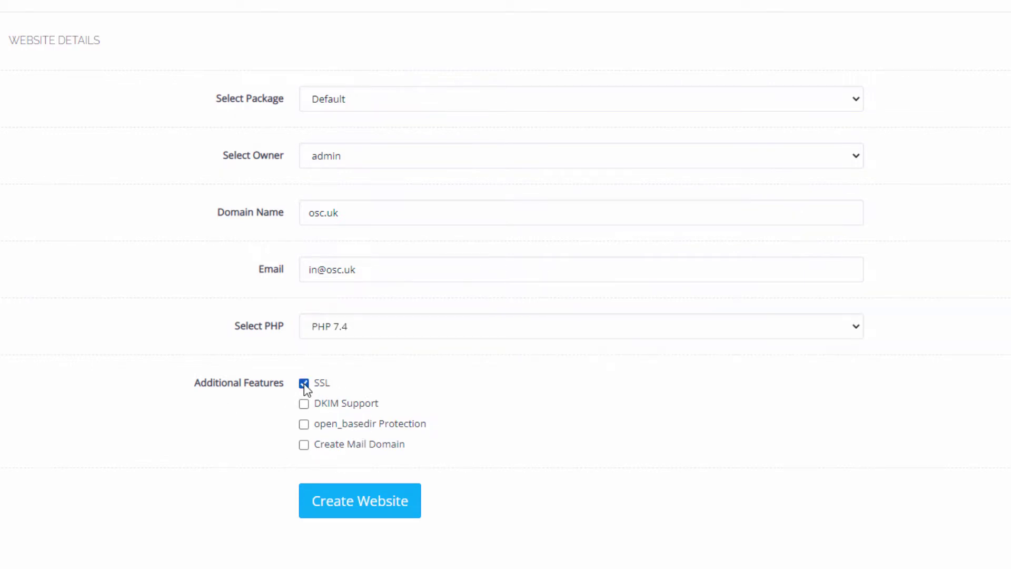
pyautogui.click(302, 405)
# Step: Enable the mail domain, create the osc.uk website, then go back to the form
pyautogui.click(304, 445)
pyautogui.click(353, 513)
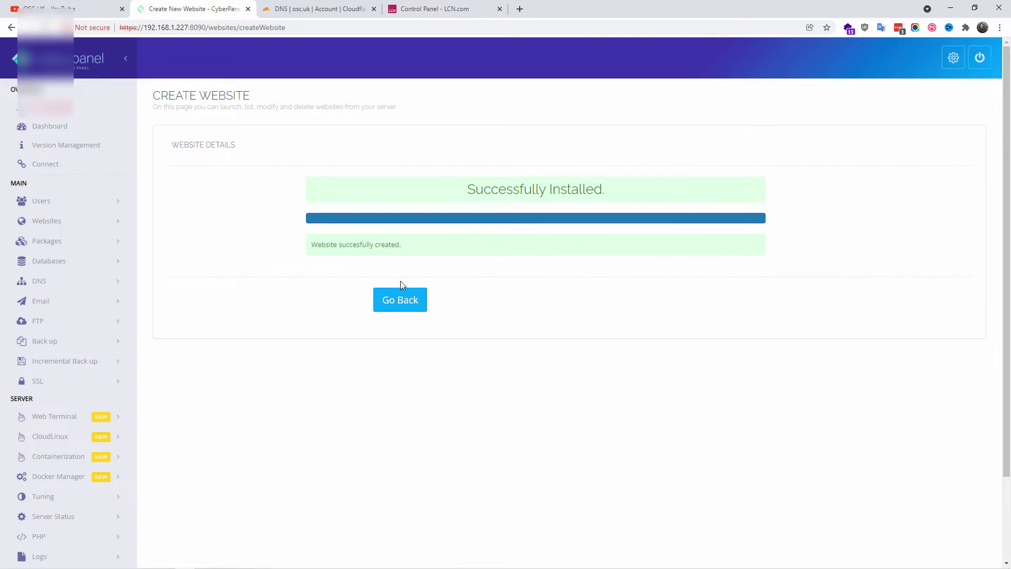
pyautogui.click(403, 303)
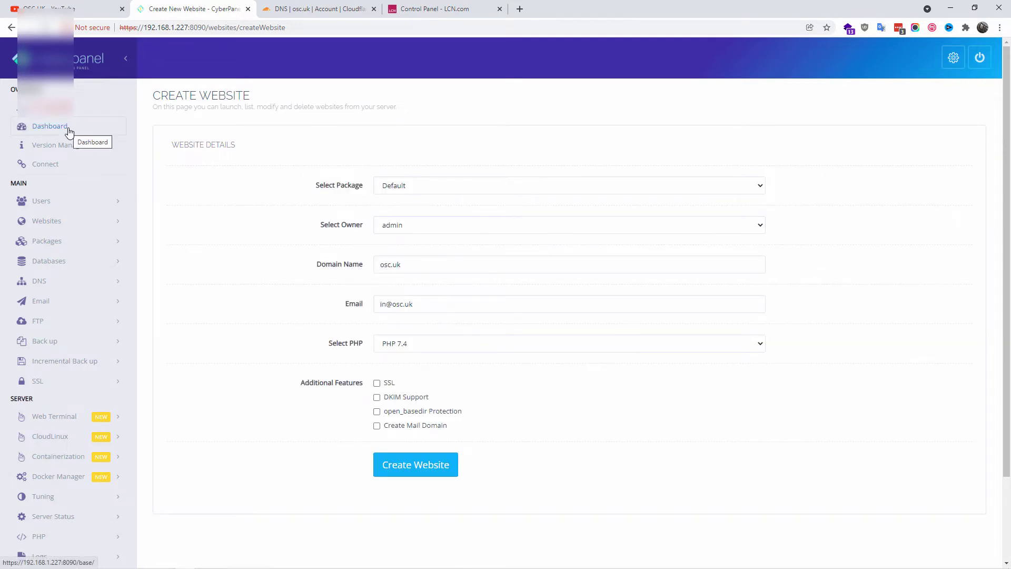
# Step: Open the osc.uk site's management page from List Websites
pyautogui.click(83, 224)
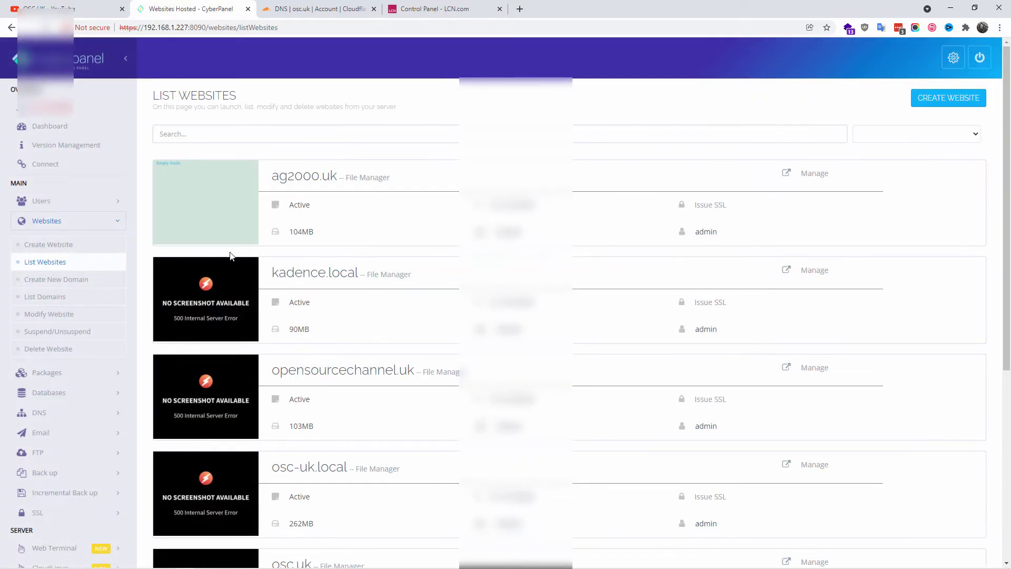
pyautogui.scroll(-5, 428, 253)
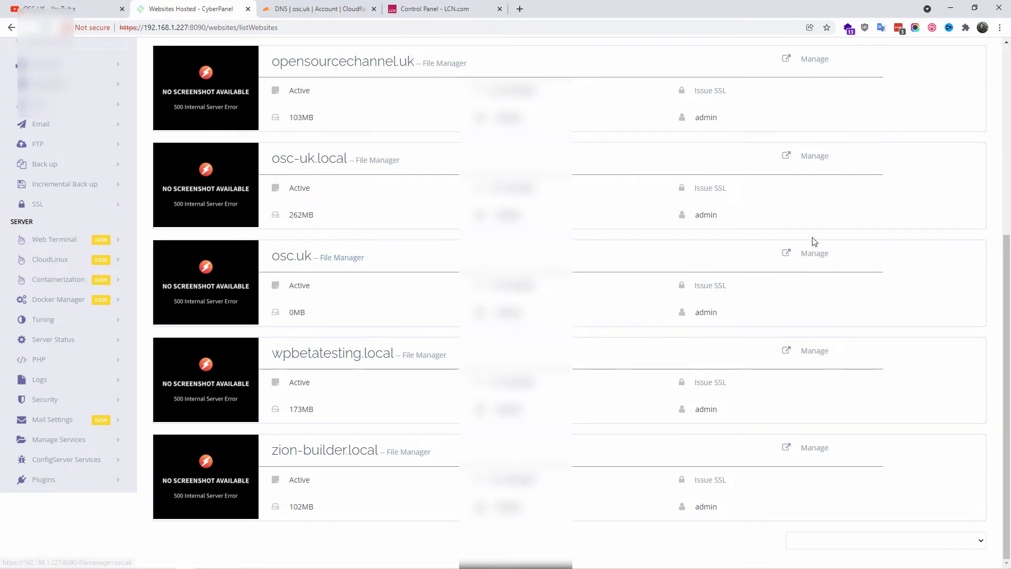
pyautogui.click(811, 258)
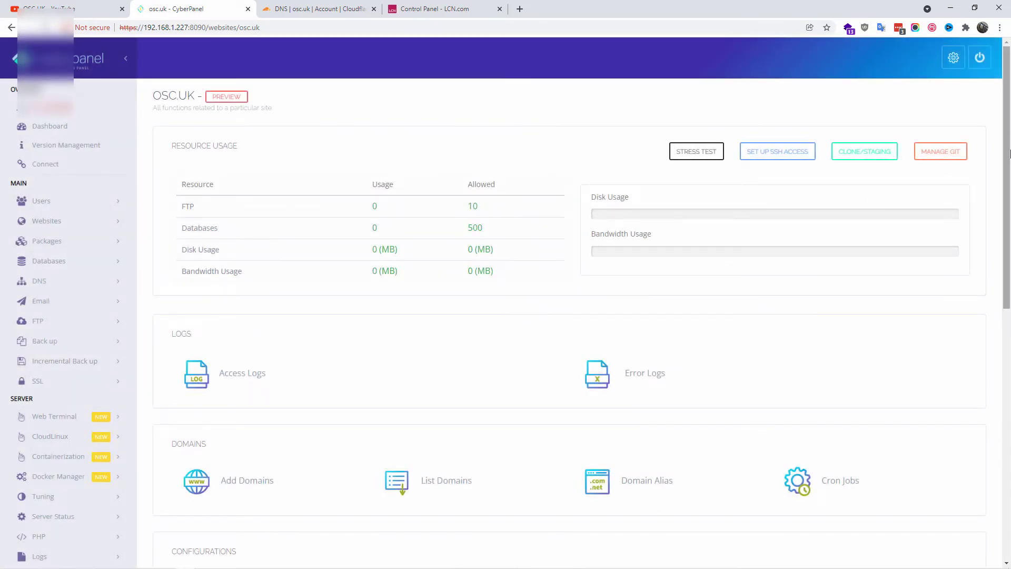
pyautogui.moveTo(1009, 153); pyautogui.dragTo(989, 437)
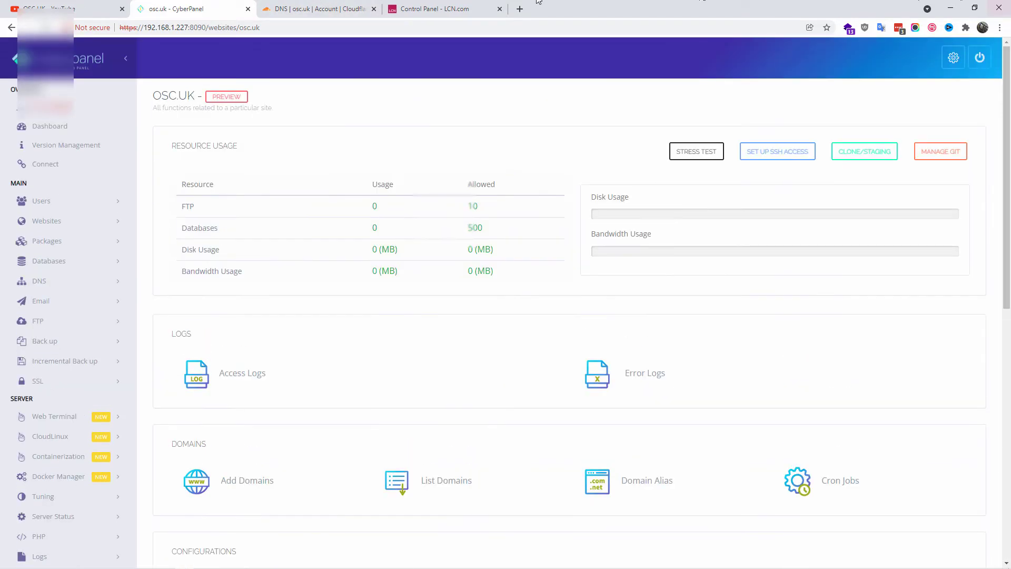
# Step: Copy the first Cloudflare nameserver, max.ns.cloudflare.com, from the osc.uk DNS page
pyautogui.click(317, 7)
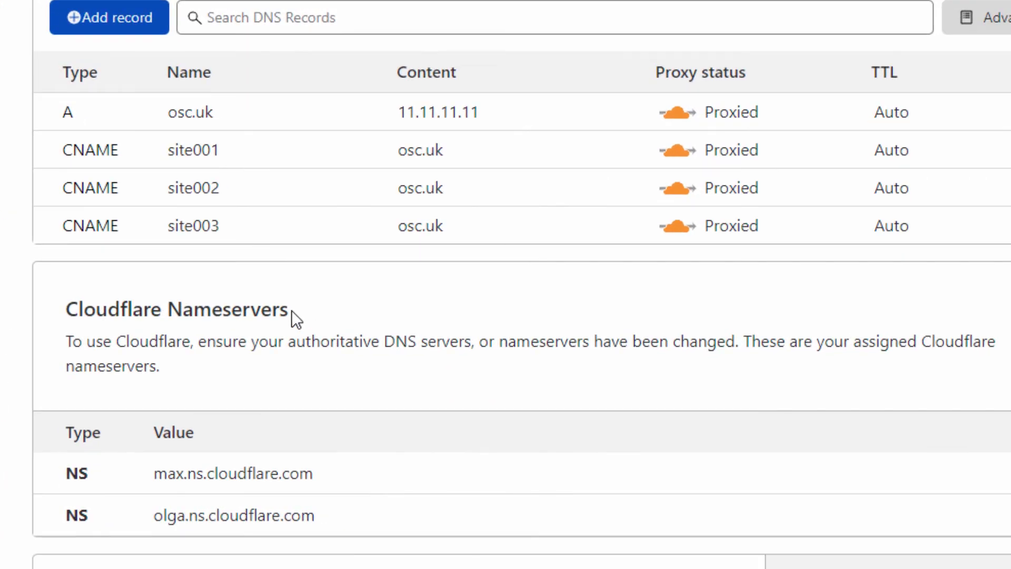
pyautogui.moveTo(292, 310); pyautogui.dragTo(30, 311)
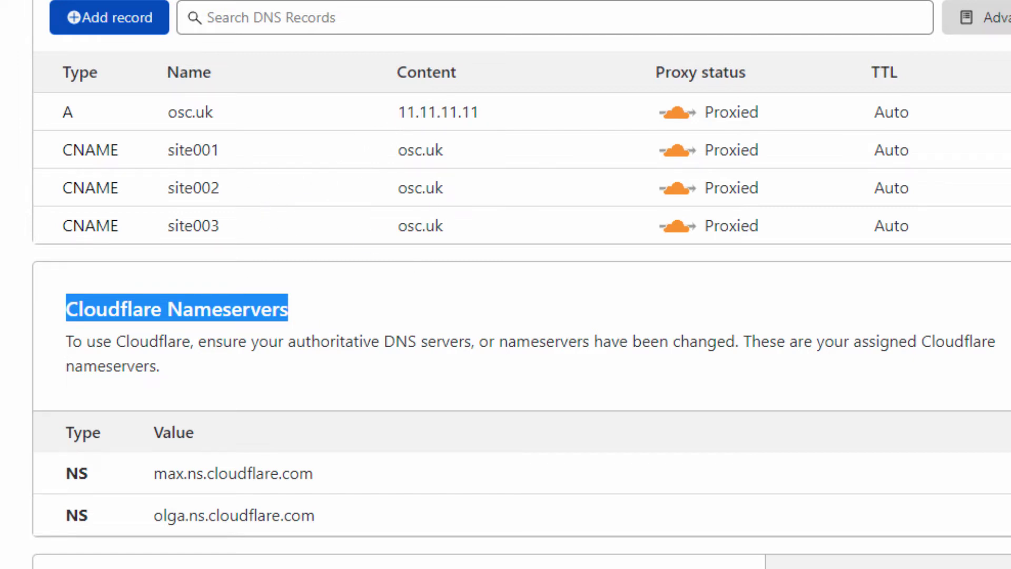
pyautogui.scroll(-2, 765, 475)
pyautogui.moveTo(322, 370); pyautogui.dragTo(151, 379)
pyautogui.rightClick(198, 370)
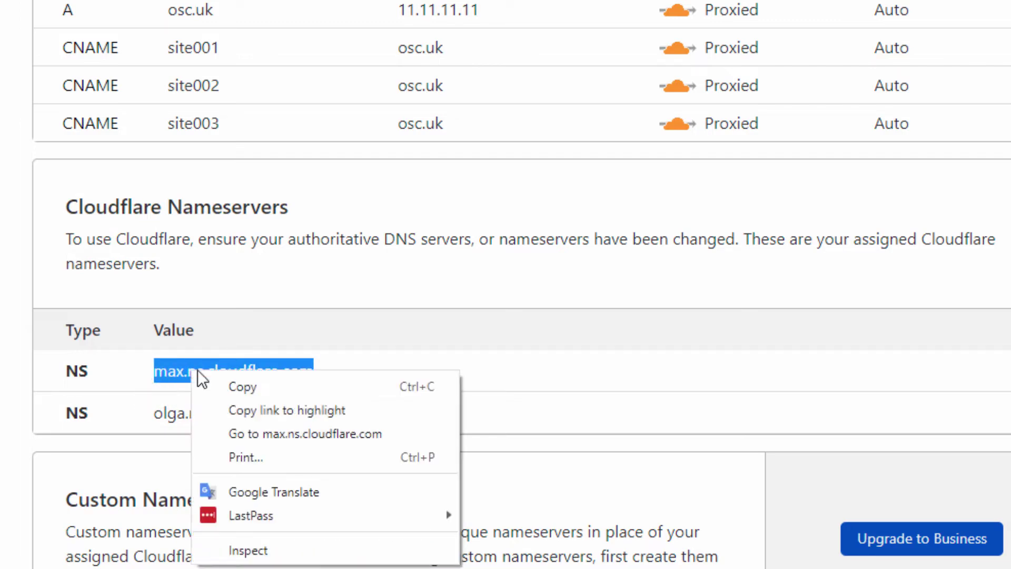
pyautogui.click(277, 388)
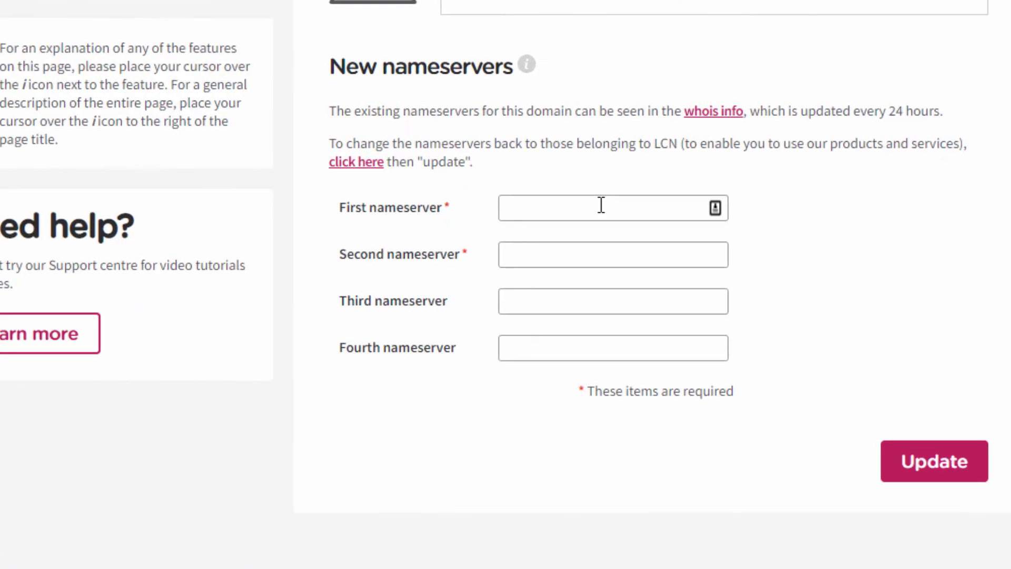
# Step: Paste max.ns.cloudflare.com as the first nameserver in LCN
pyautogui.click(601, 206)
pyautogui.rightClick(600, 206)
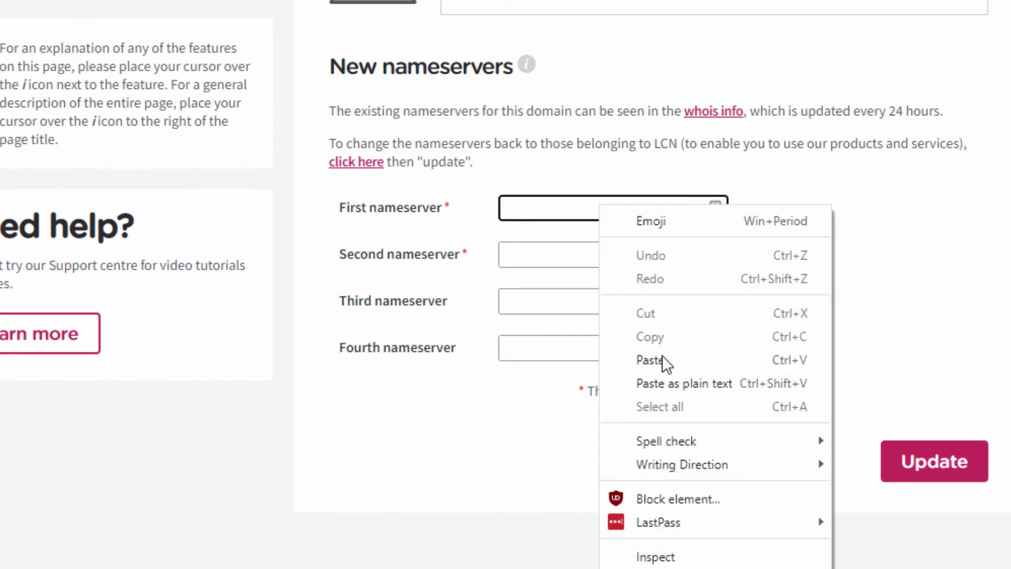
pyautogui.click(664, 360)
# Step: Copy olga.ns.cloudflare.com from Cloudflare and paste it as the second nameserver
pyautogui.click(592, 251)
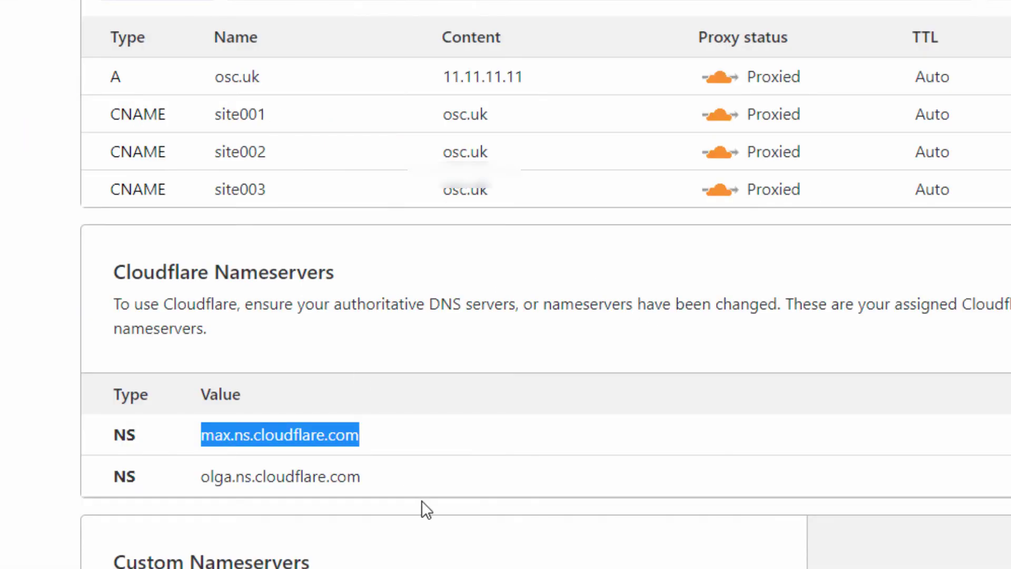
pyautogui.moveTo(362, 477); pyautogui.dragTo(201, 480)
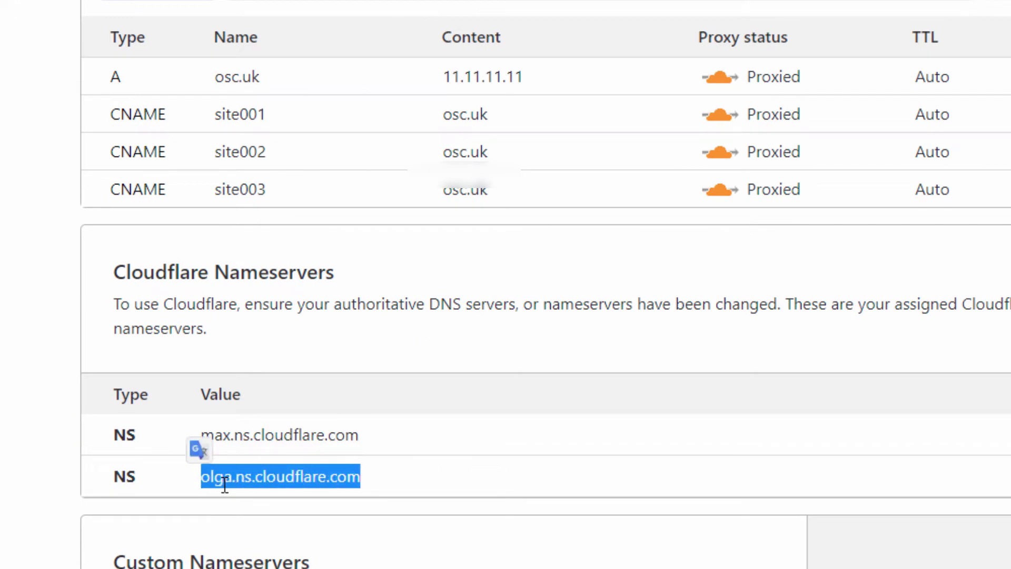
pyautogui.rightClick(224, 484)
pyautogui.click(271, 514)
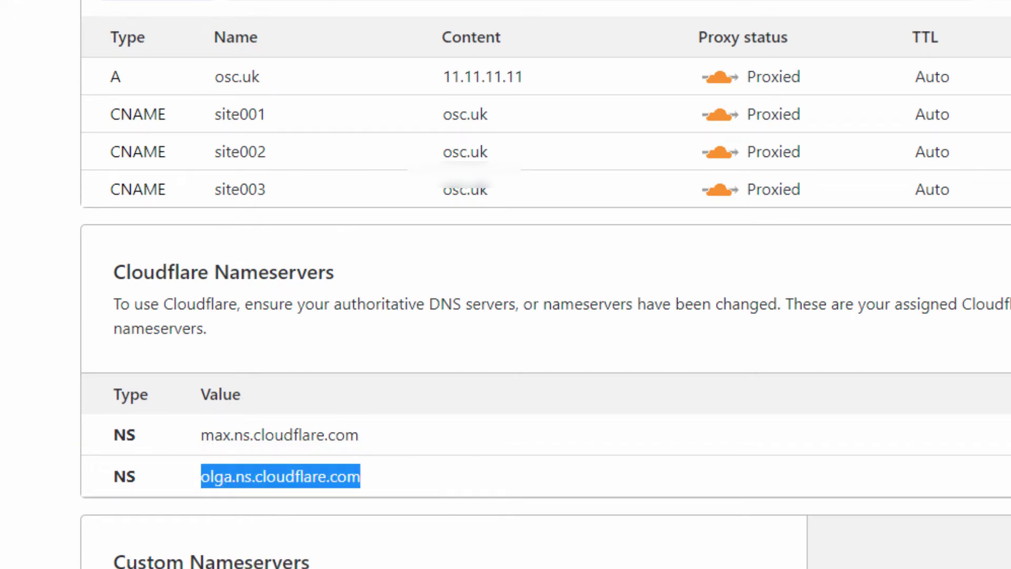
pyautogui.click(685, 258)
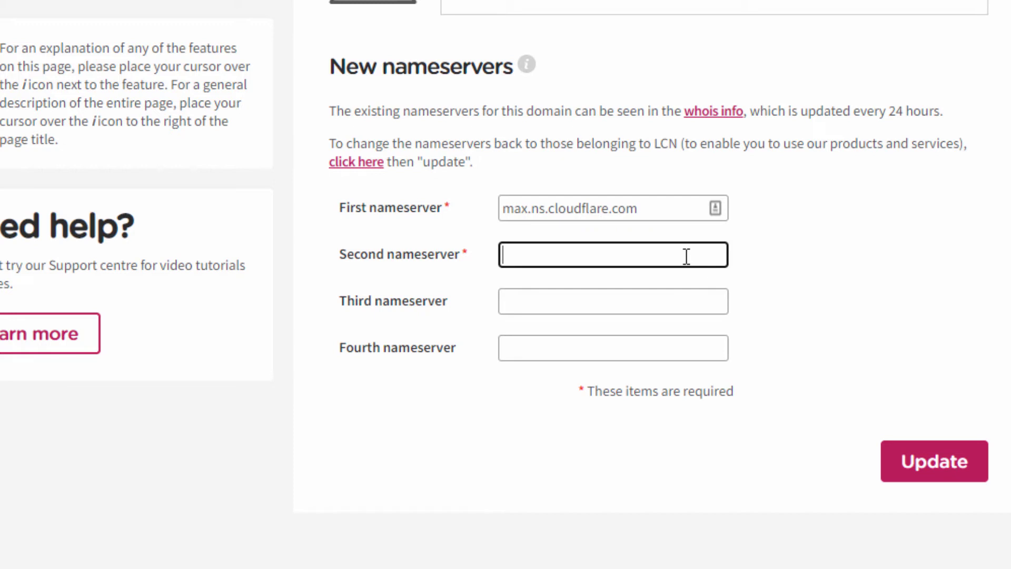
pyautogui.rightClick(686, 257)
pyautogui.click(750, 413)
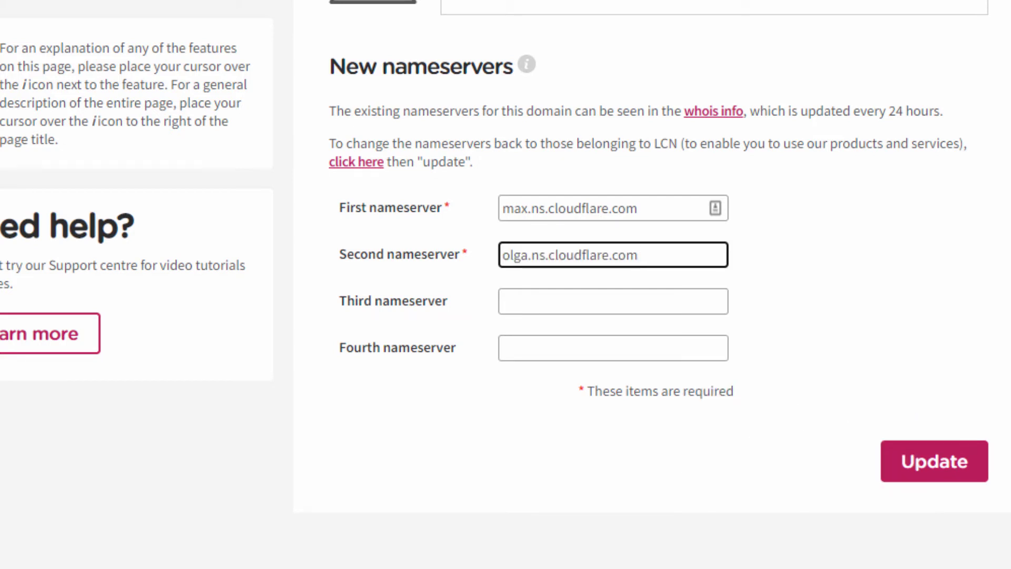
# Step: Review the note that nameserver updates can take up to 24 hours
pyautogui.click(963, 97)
pyautogui.moveTo(788, 110); pyautogui.dragTo(941, 144)
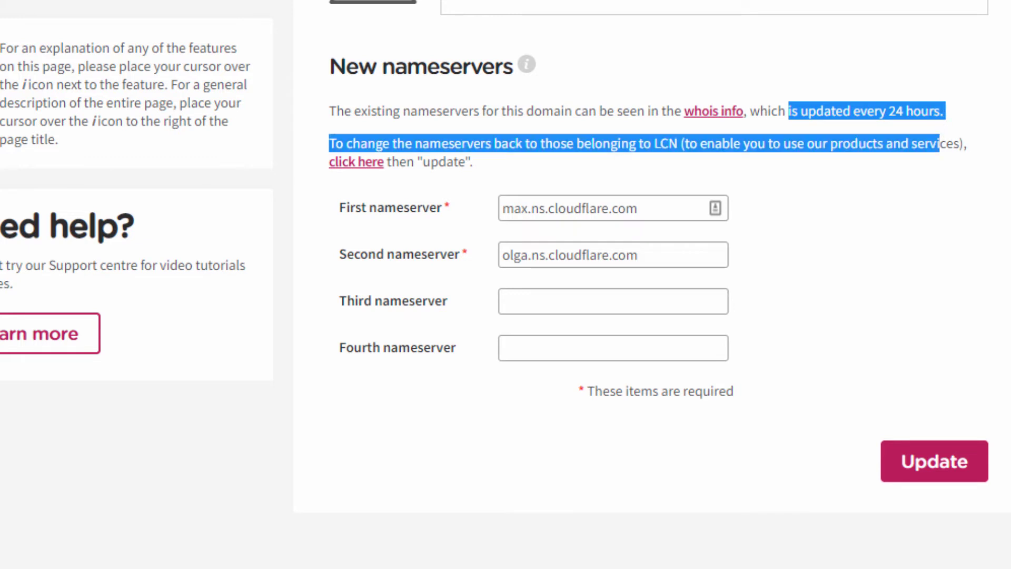
pyautogui.click(884, 111)
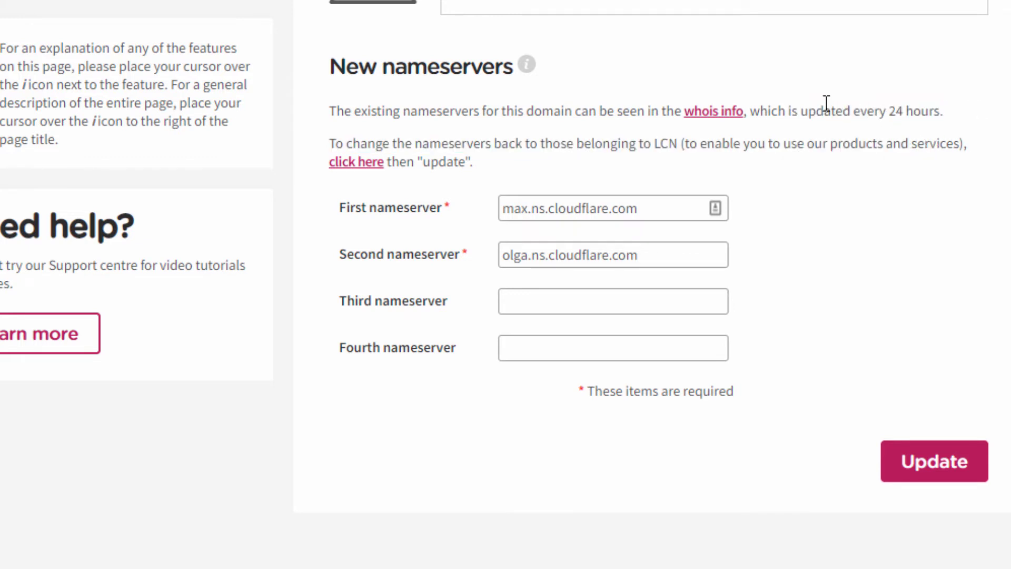
pyautogui.moveTo(801, 111); pyautogui.dragTo(944, 117)
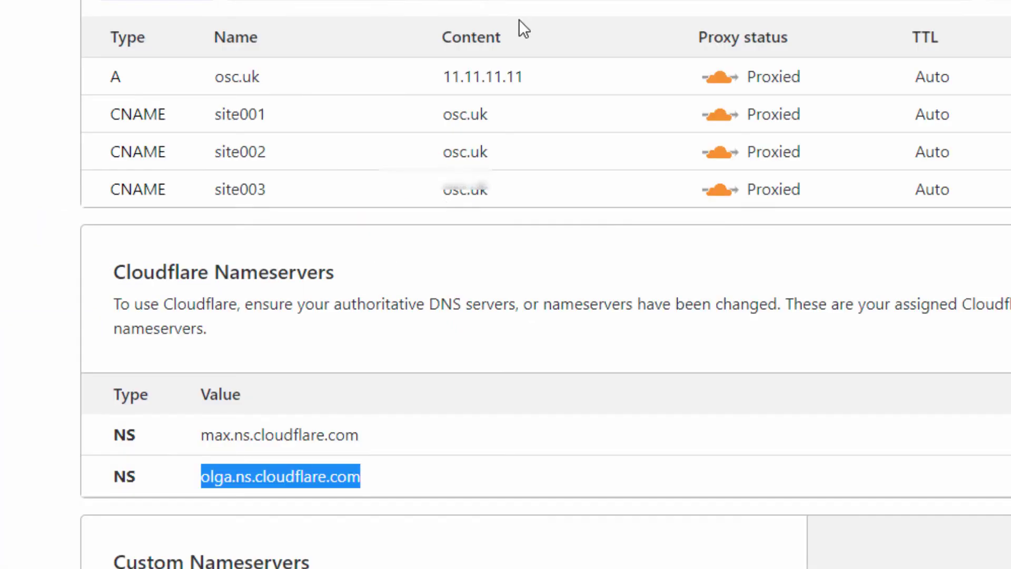
# Step: Check the osc.uk A record in Cloudflare points to 11.11.11.11
pyautogui.moveTo(524, 77); pyautogui.dragTo(444, 81)
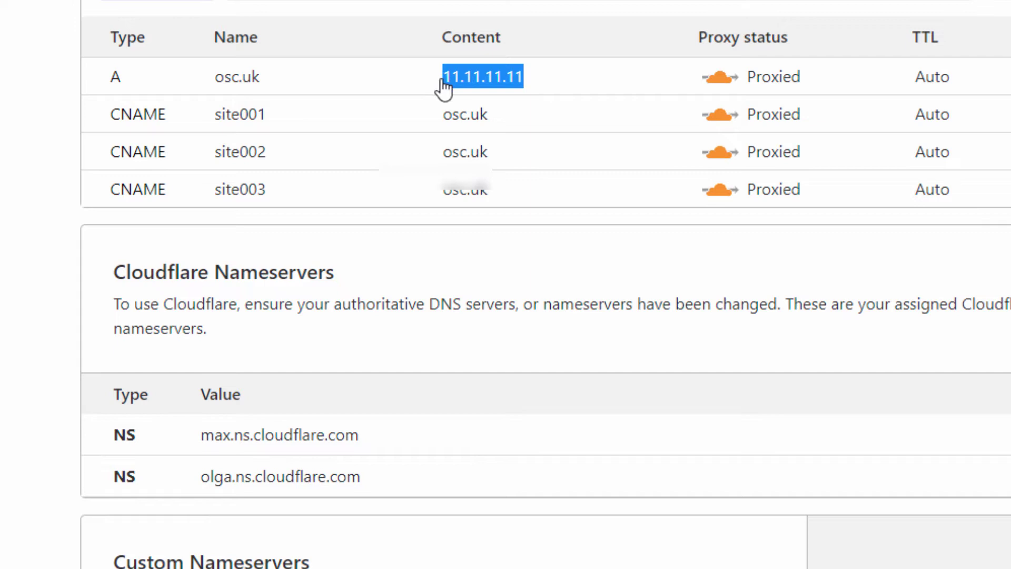
pyautogui.click(646, 79)
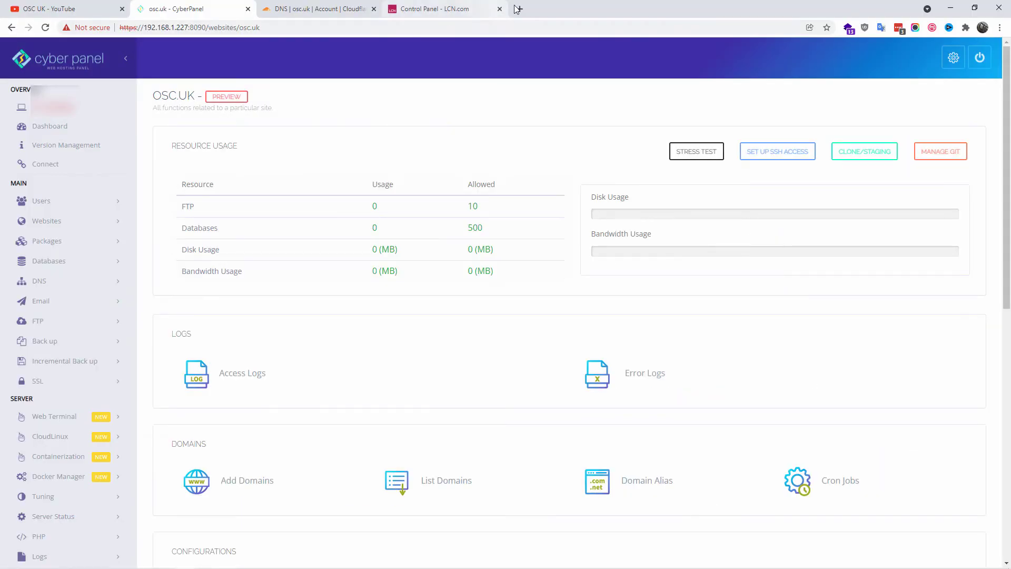
# Step: Load osc.uk in a new tab and view the CyberPanel Installed placeholder page
pyautogui.click(520, 9)
pyautogui.write('osc.uk')
pyautogui.press('Return')
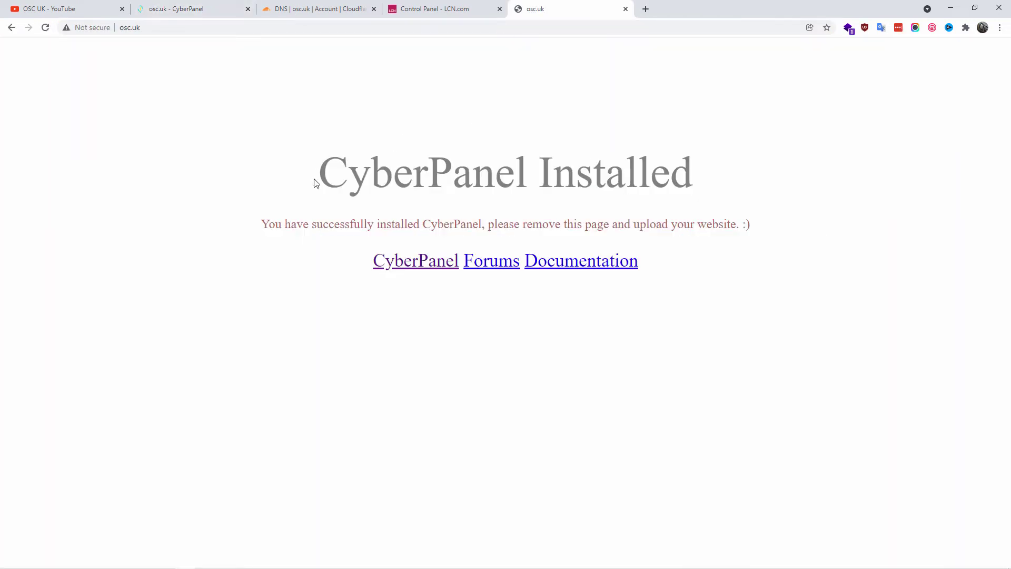
pyautogui.moveTo(316, 183); pyautogui.dragTo(695, 243)
pyautogui.click(669, 338)
pyautogui.click(188, 7)
# Step: Open the File Manager from the Files section of the osc.uk site page
pyautogui.scroll(-10, 545, 356)
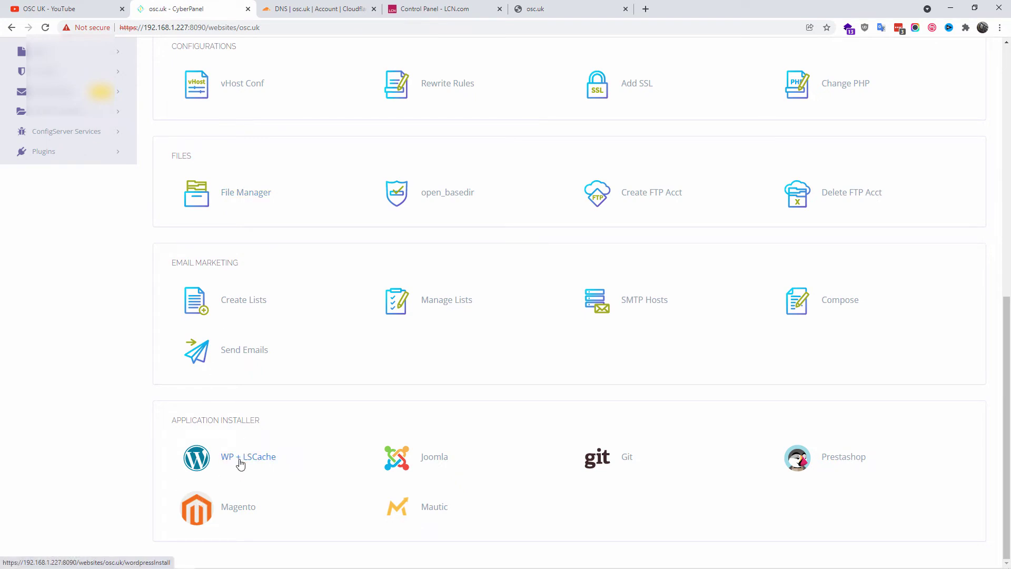
pyautogui.scroll(9, 839, 410)
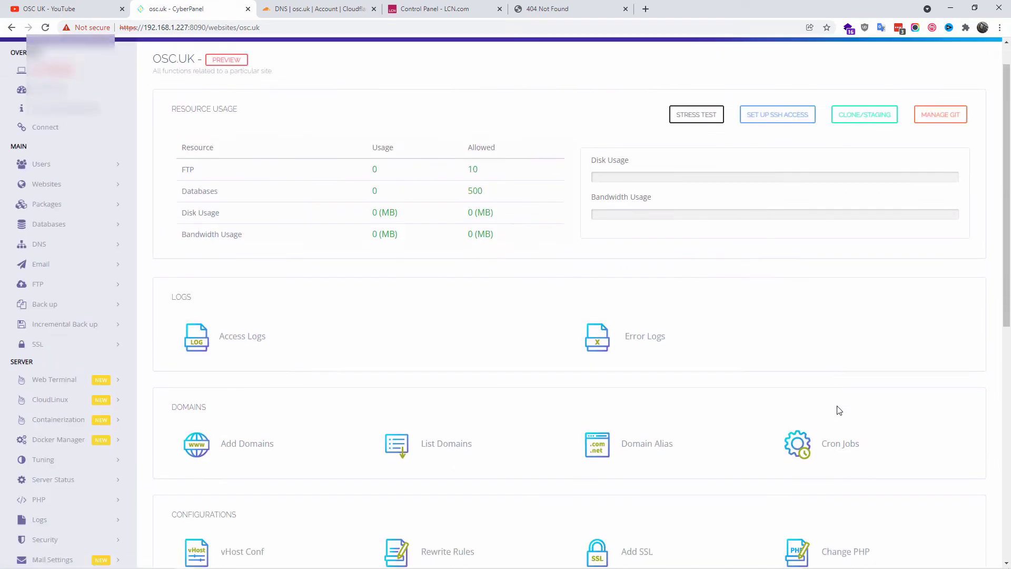
pyautogui.scroll(-9, 839, 410)
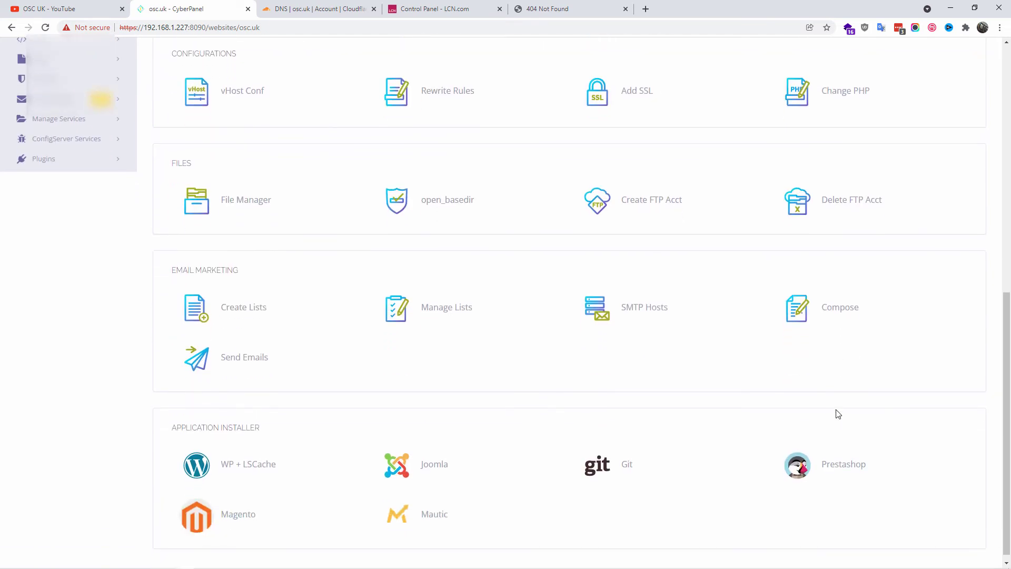
pyautogui.scroll(7, 838, 414)
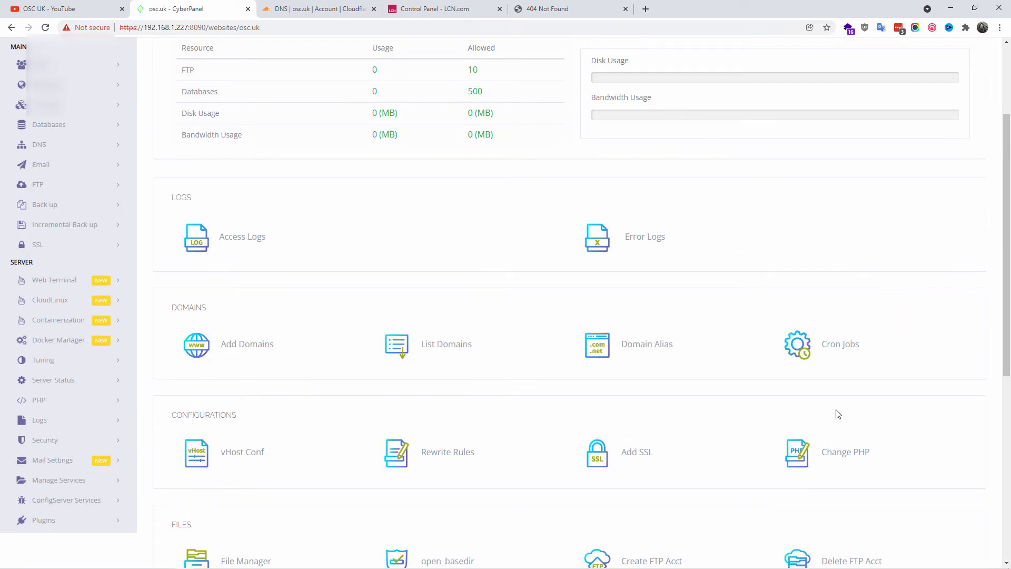
pyautogui.scroll(3, 838, 414)
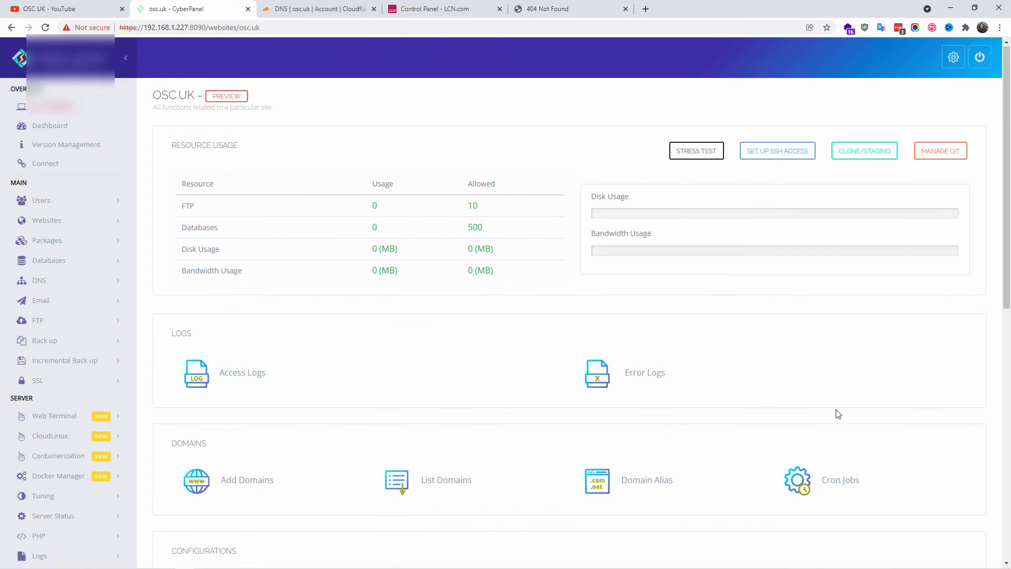
pyautogui.scroll(-5, 839, 415)
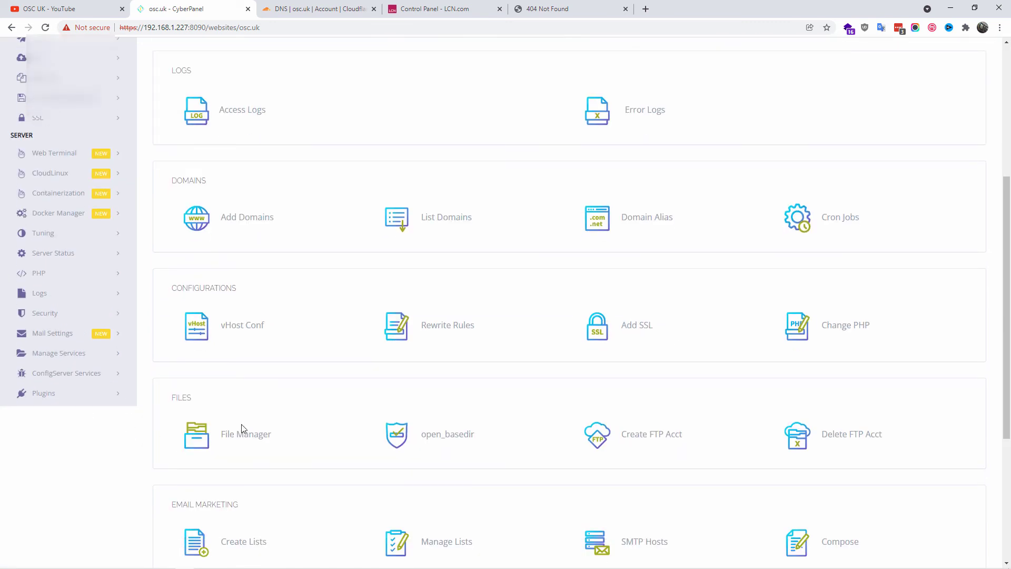
pyautogui.click(256, 440)
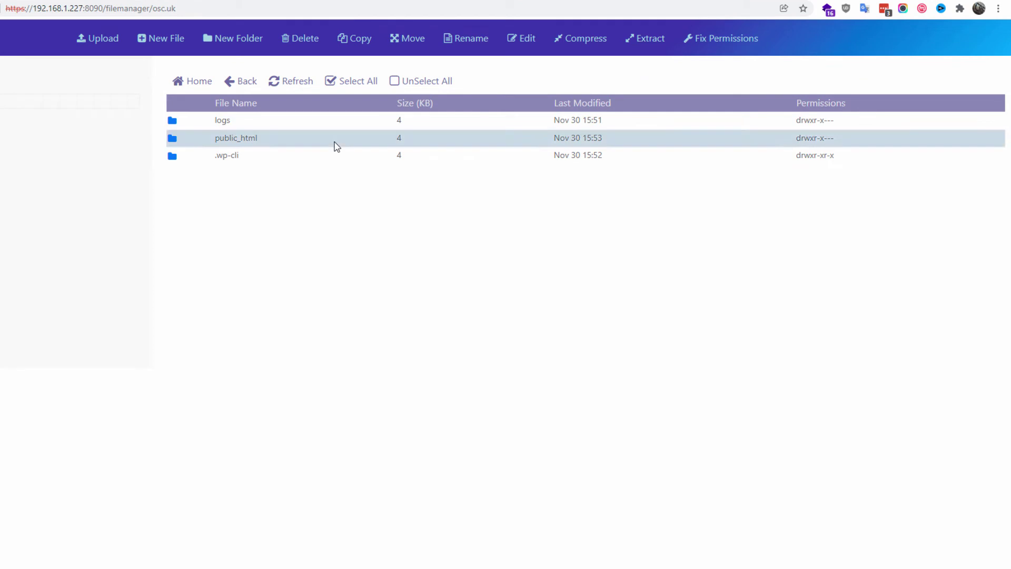
# Step: Inside public_html, add a new empty file named index.html
pyautogui.doubleClick(337, 147)
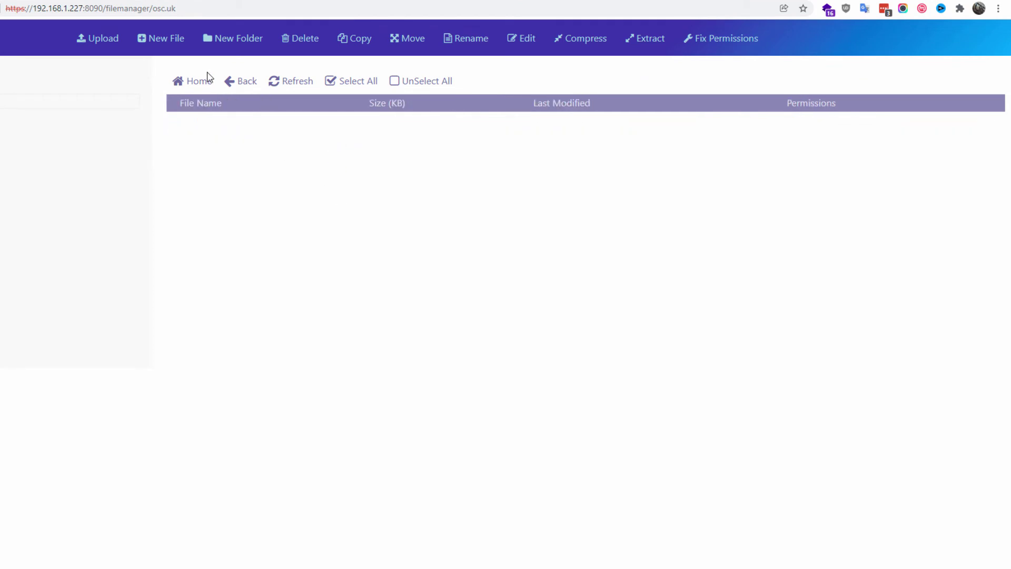
pyautogui.click(162, 38)
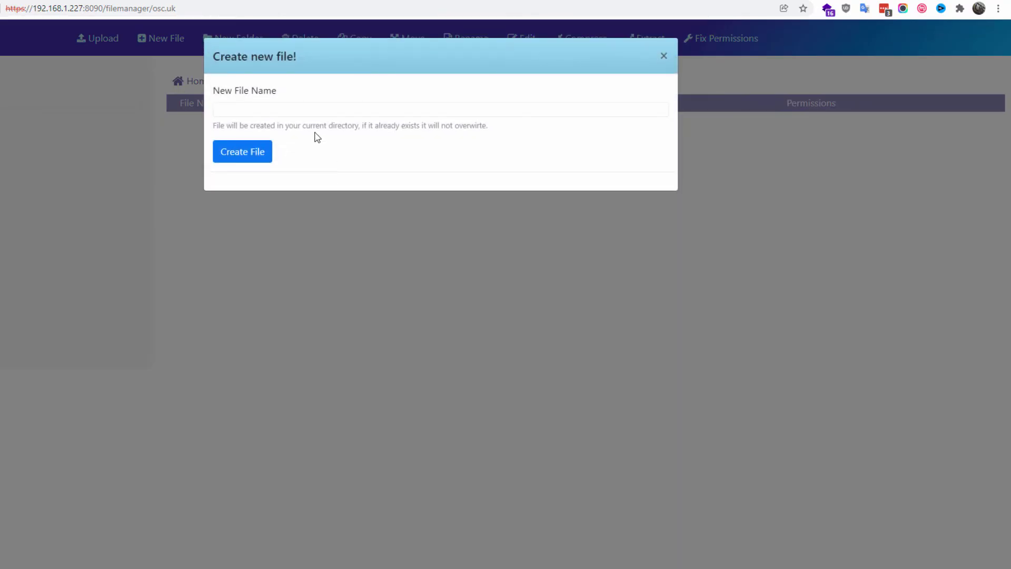
pyautogui.click(301, 114)
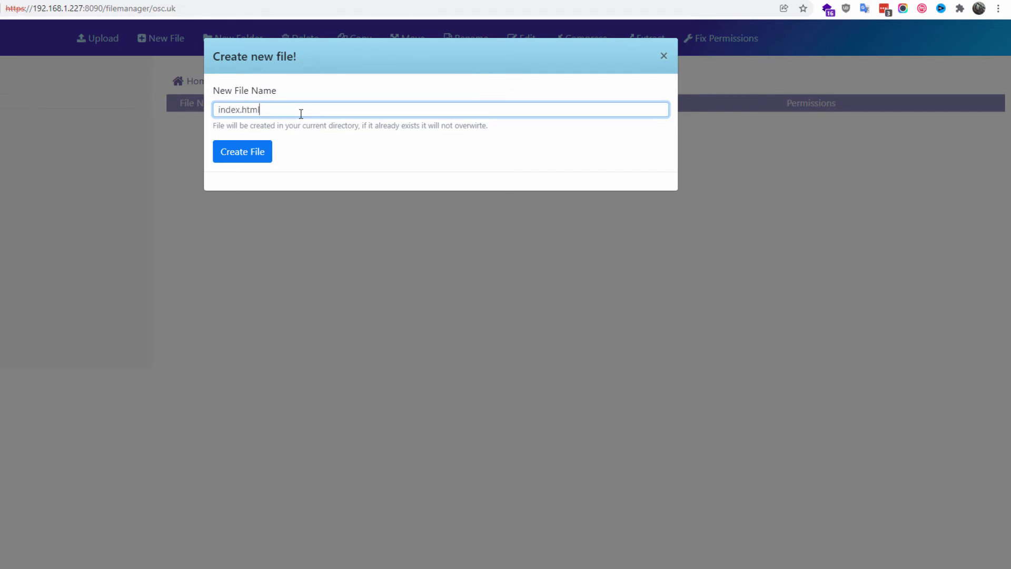
pyautogui.click(231, 153)
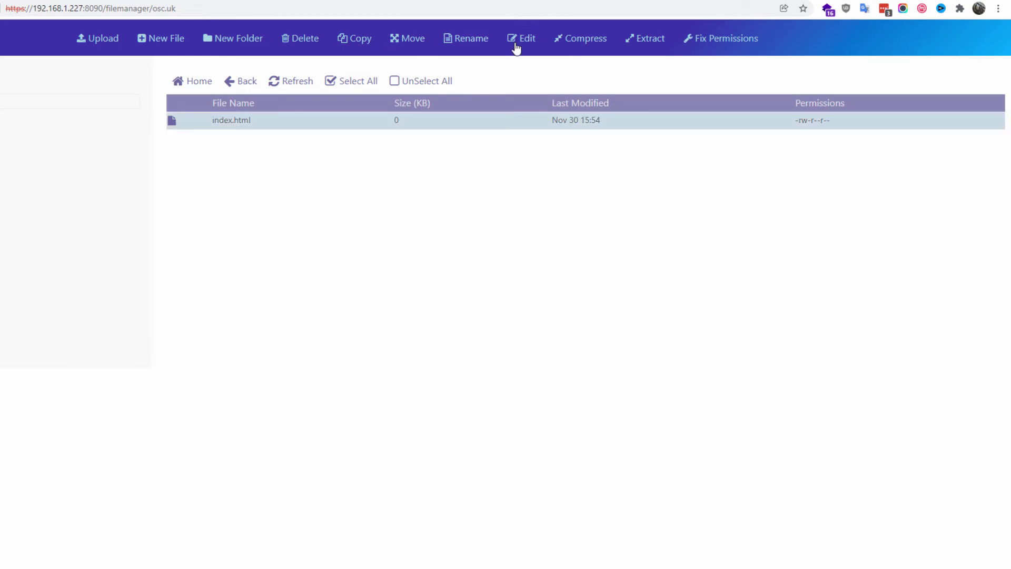
# Step: Write Hello into index.html in the HTML Editor and save it
pyautogui.click(515, 47)
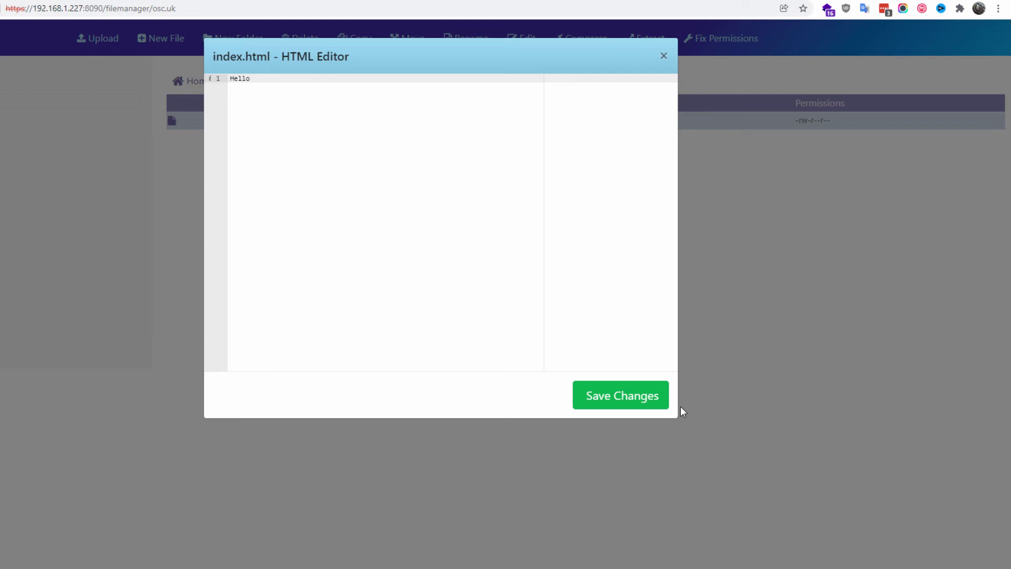
pyautogui.click(658, 401)
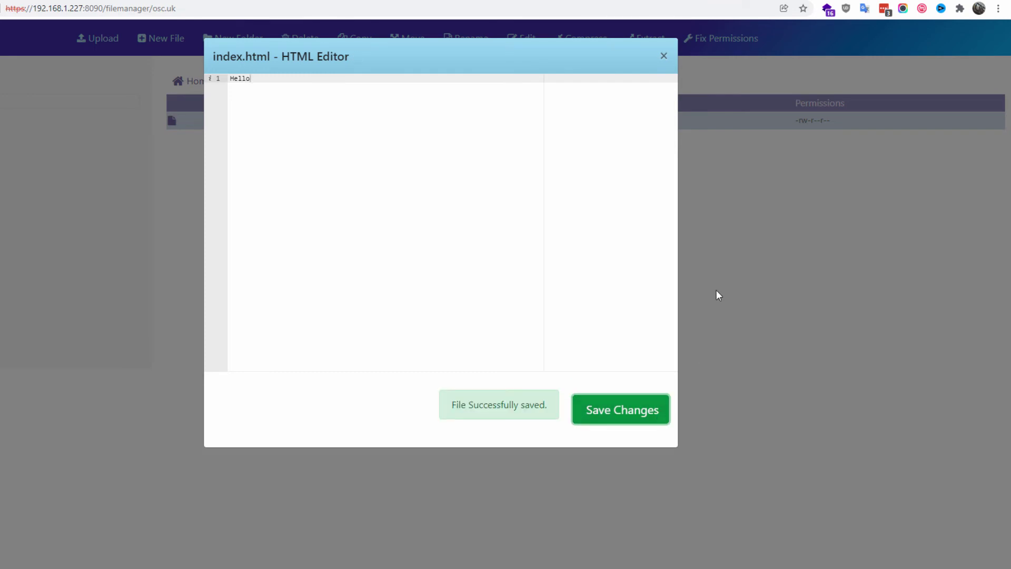
pyautogui.click(660, 56)
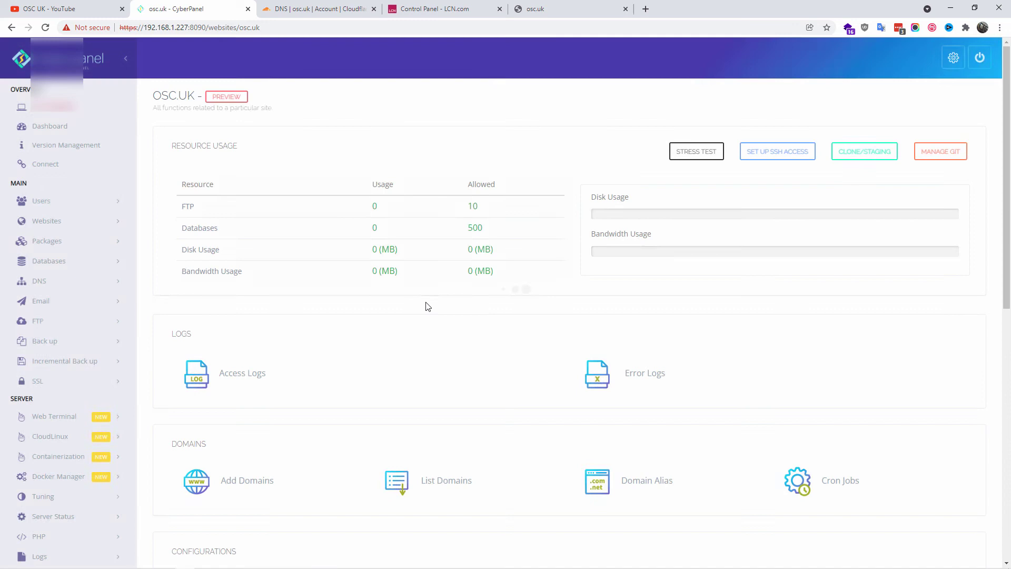
# Step: Open Git management for osc.uk from the Application Installer section
pyautogui.scroll(-2, 425, 306)
pyautogui.scroll(-8, 425, 309)
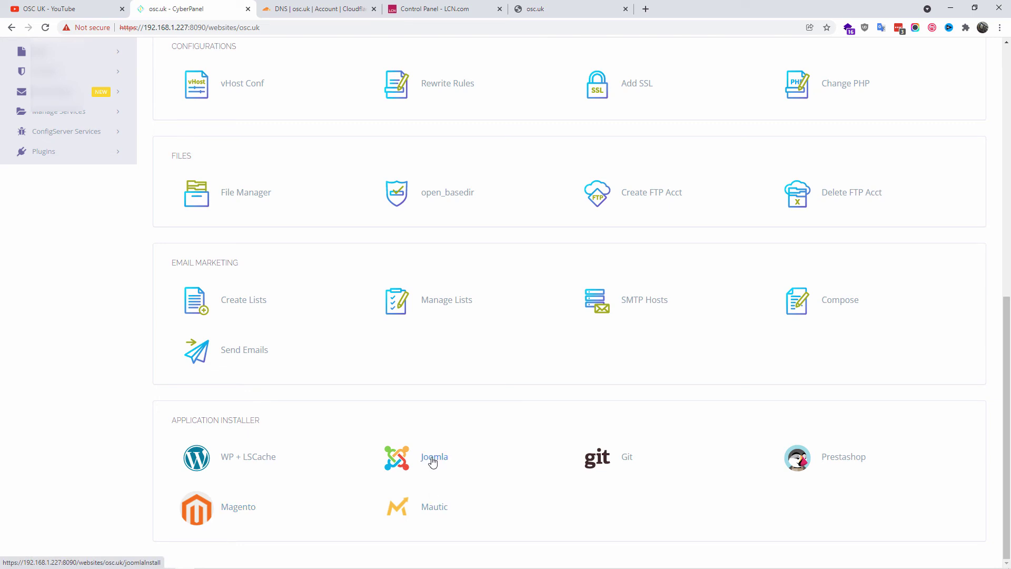
pyautogui.click(588, 459)
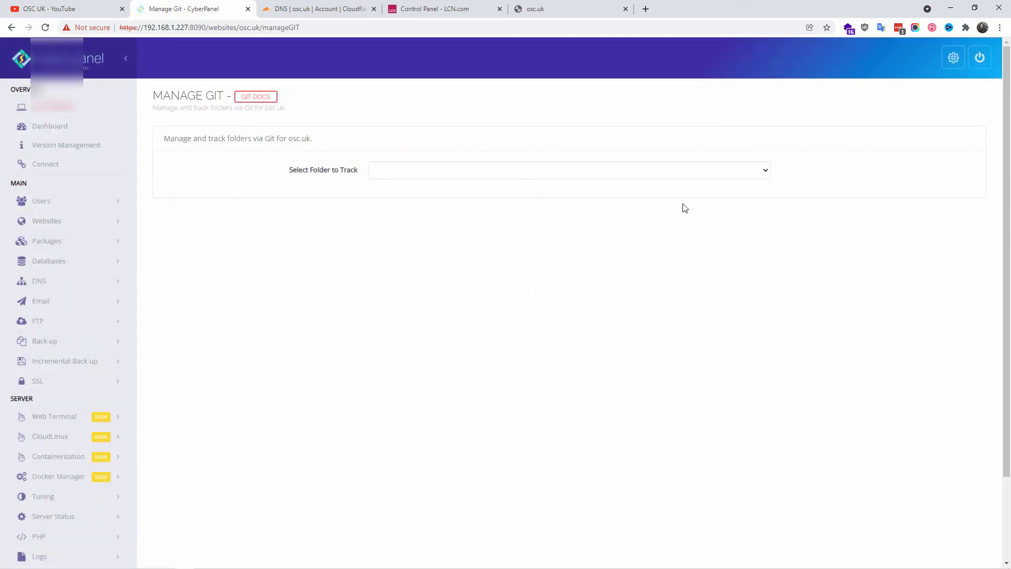
# Step: Choose /home/osc.uk/public_html as the folder to track
pyautogui.click(674, 175)
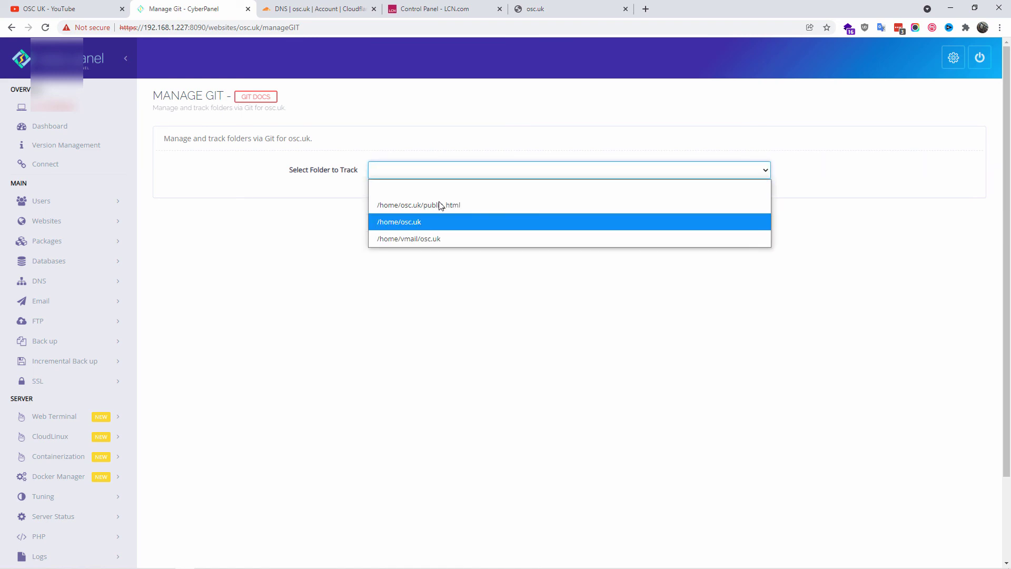
pyautogui.click(442, 280)
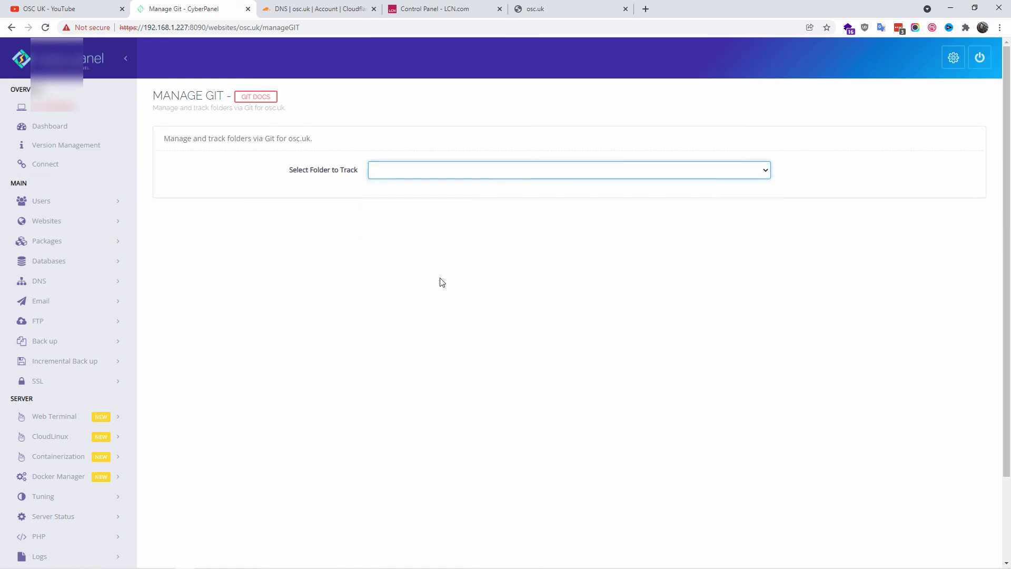
pyautogui.click(419, 172)
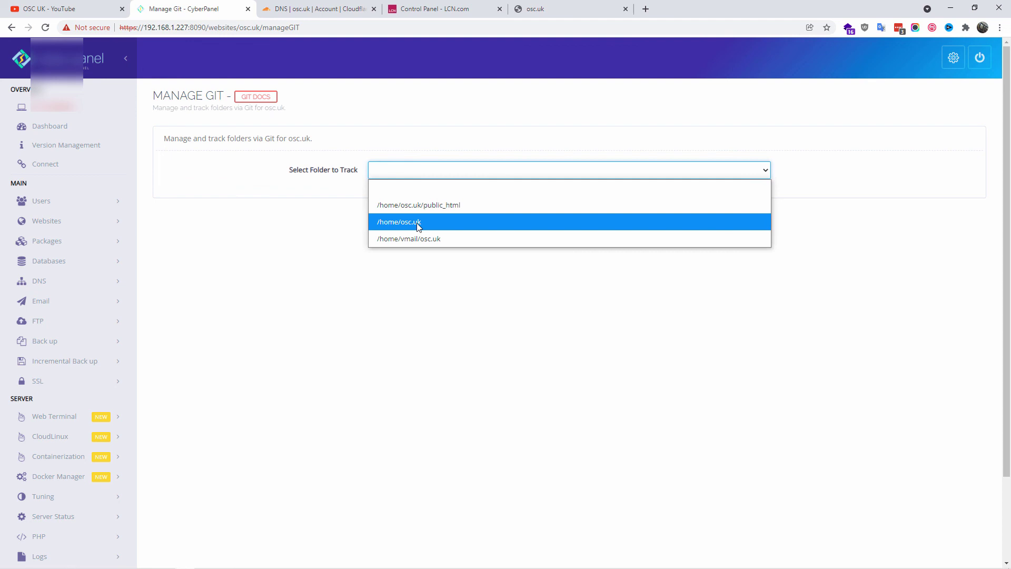
pyautogui.click(431, 205)
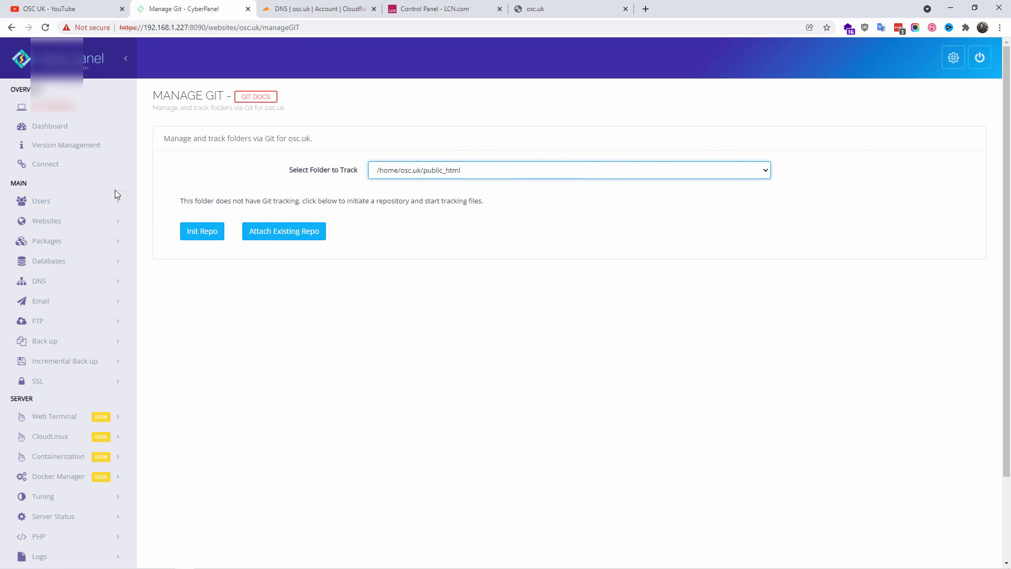
# Step: Compare the osc.uk Cloudflare DNS records with the LCN nameserver settings, ending on Cloudflare
pyautogui.click(352, 9)
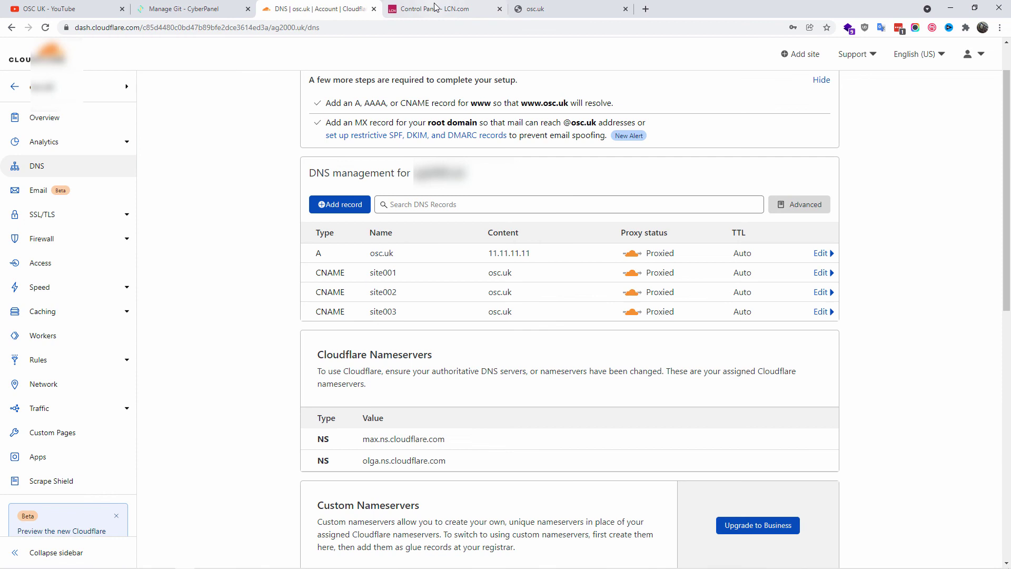
pyautogui.click(440, 11)
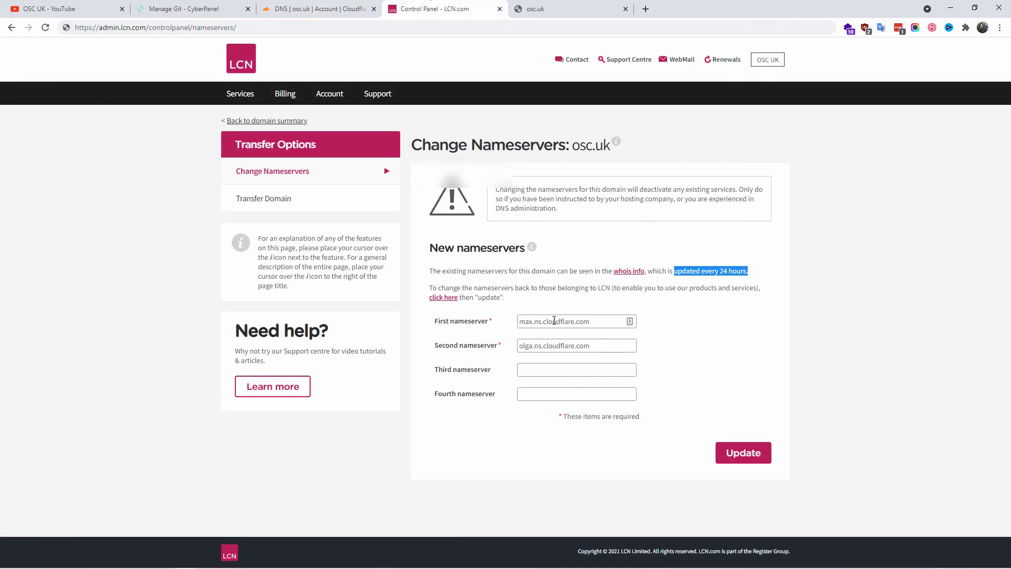
pyautogui.click(287, 7)
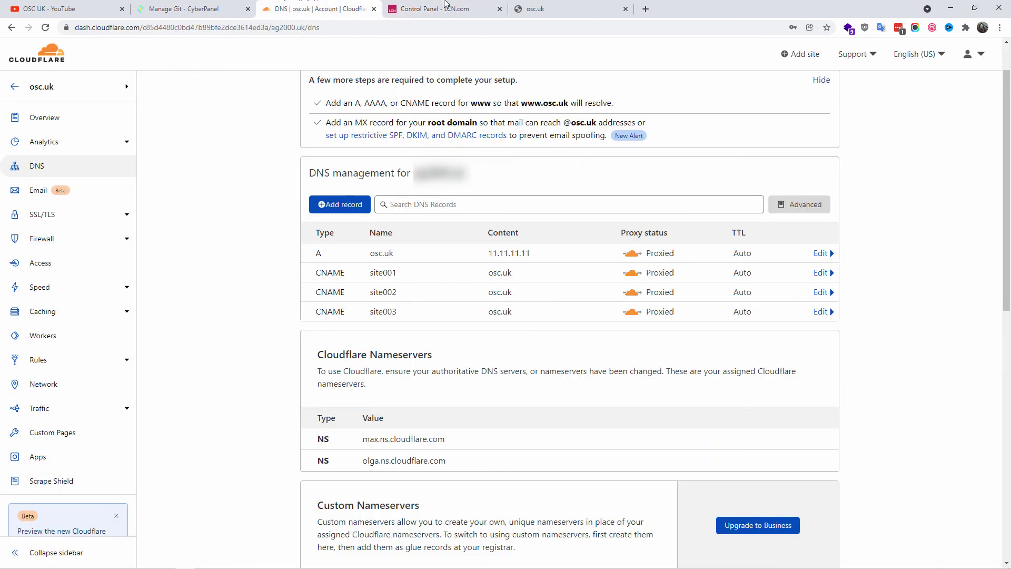